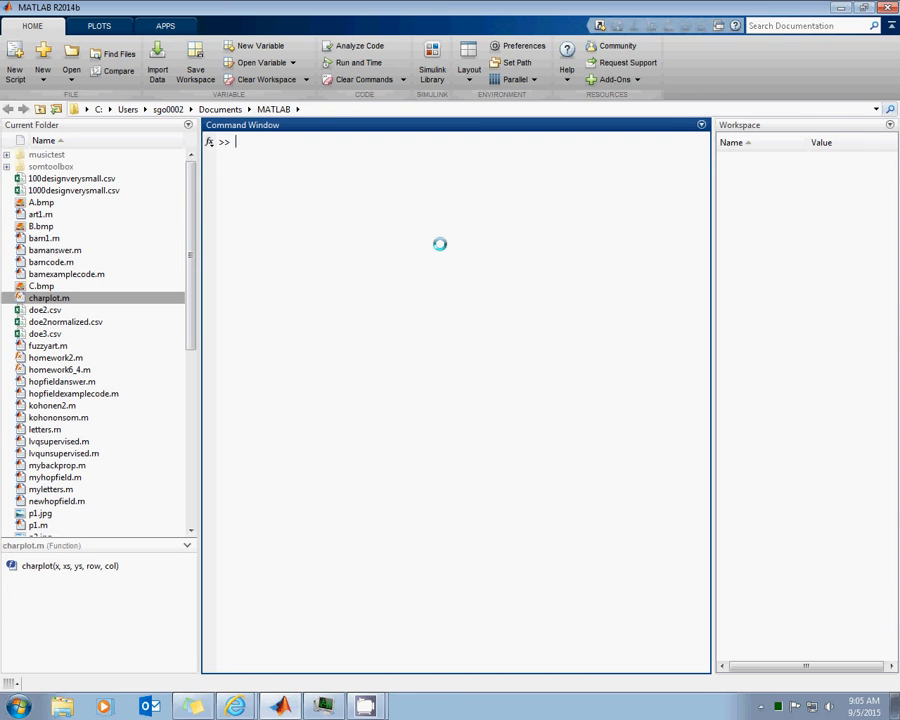
# Launch the Fuzzy Logic Designer with the fuzzy command and add a second input variable
pyautogui.write('fuzzy')
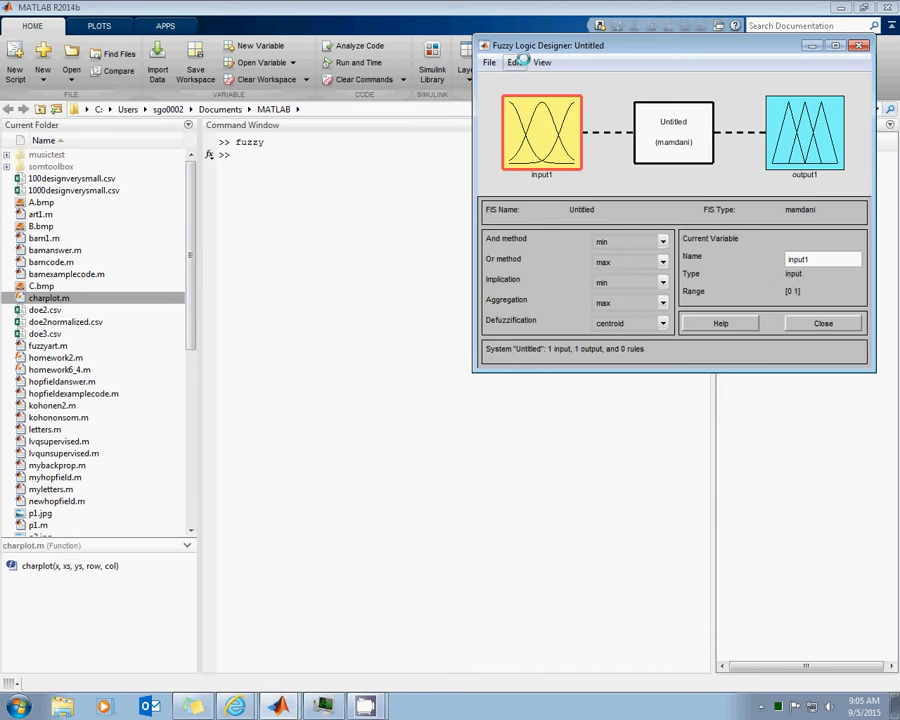
pyautogui.click(515, 63)
pyautogui.moveTo(608, 95)
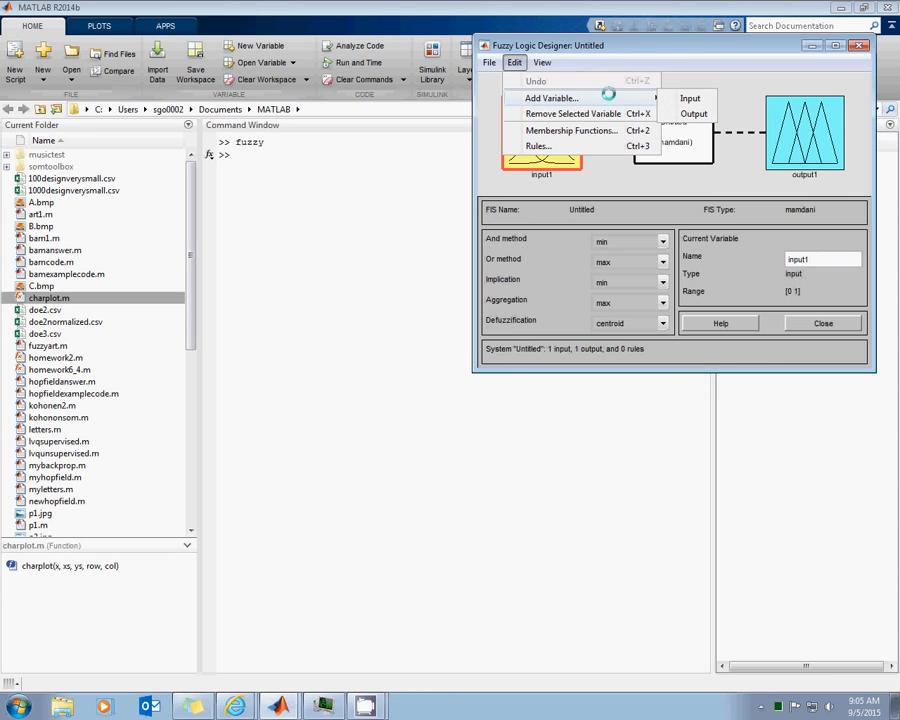
pyautogui.click(689, 98)
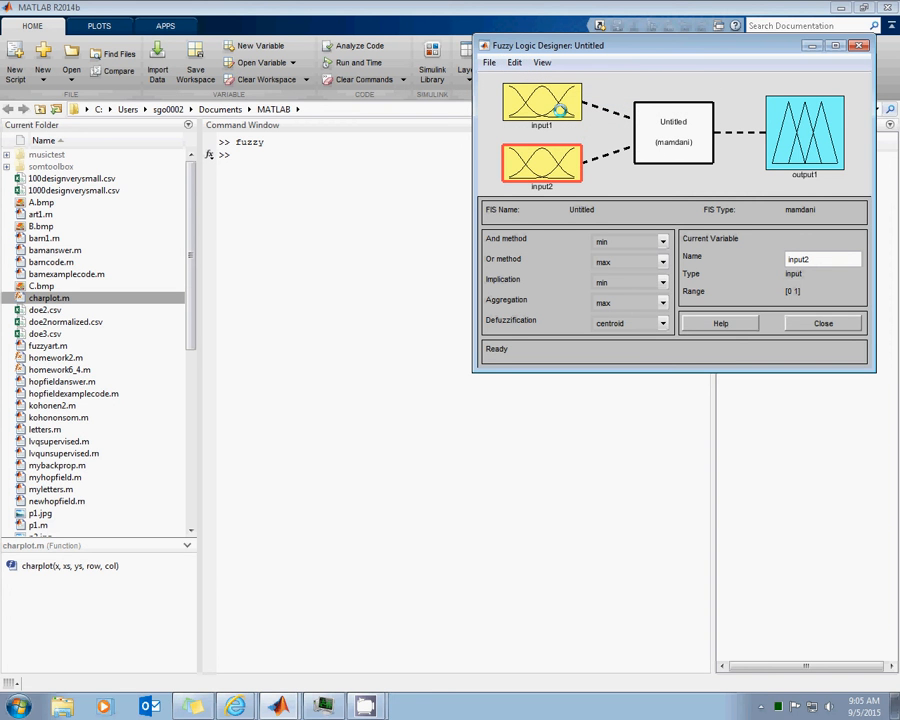
# Rename the first input variable as aesthetics and the second as athleticism
pyautogui.click(562, 110)
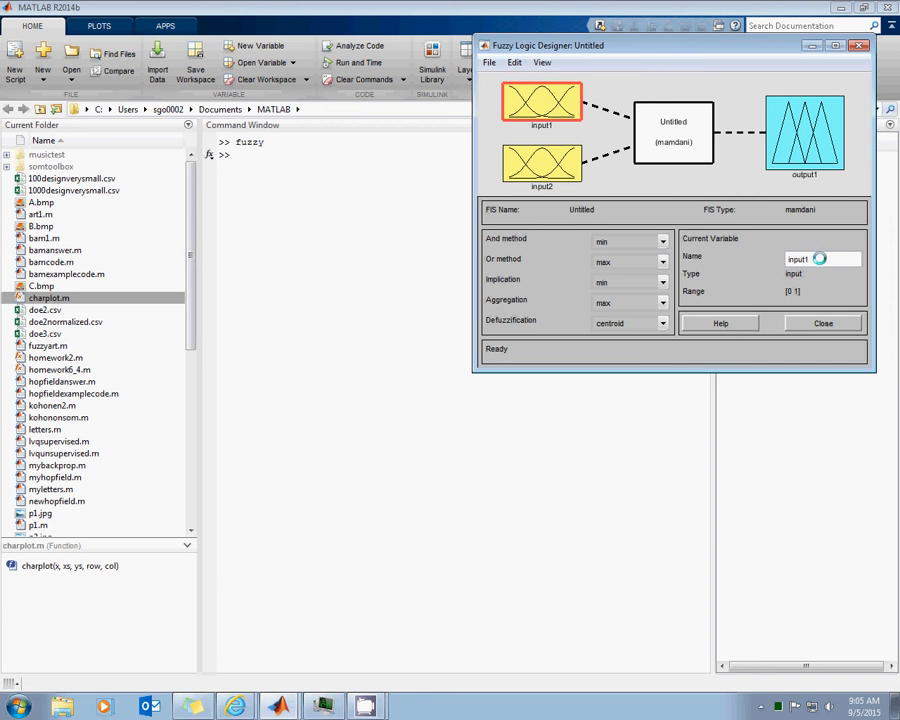
pyautogui.doubleClick(796, 258)
pyautogui.write('aesthetics')
pyautogui.press('Return')
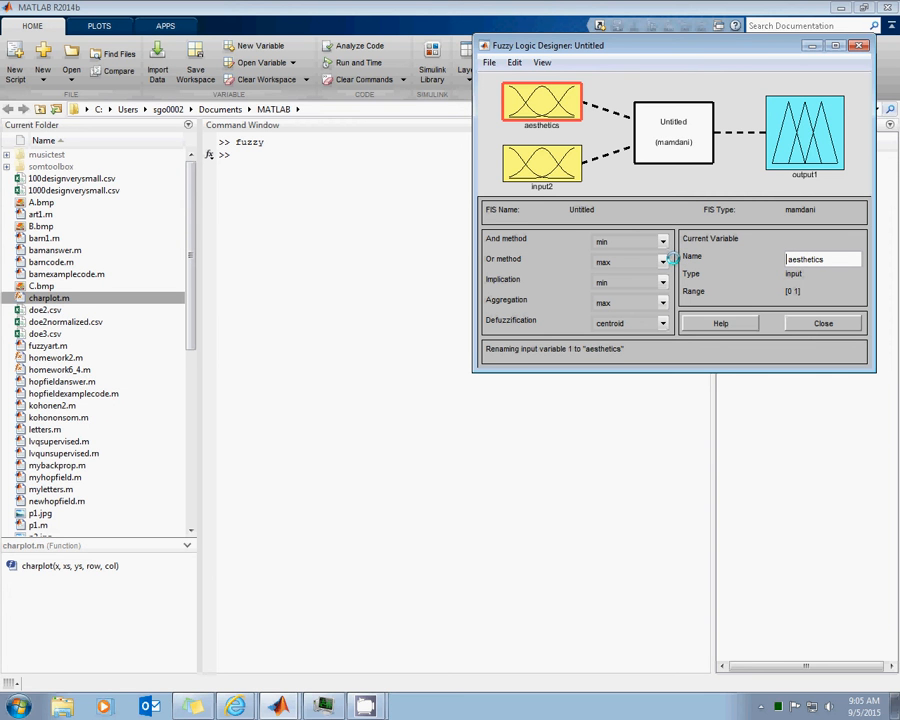
pyautogui.click(541, 163)
pyautogui.doubleClick(818, 261)
pyautogui.write('a')
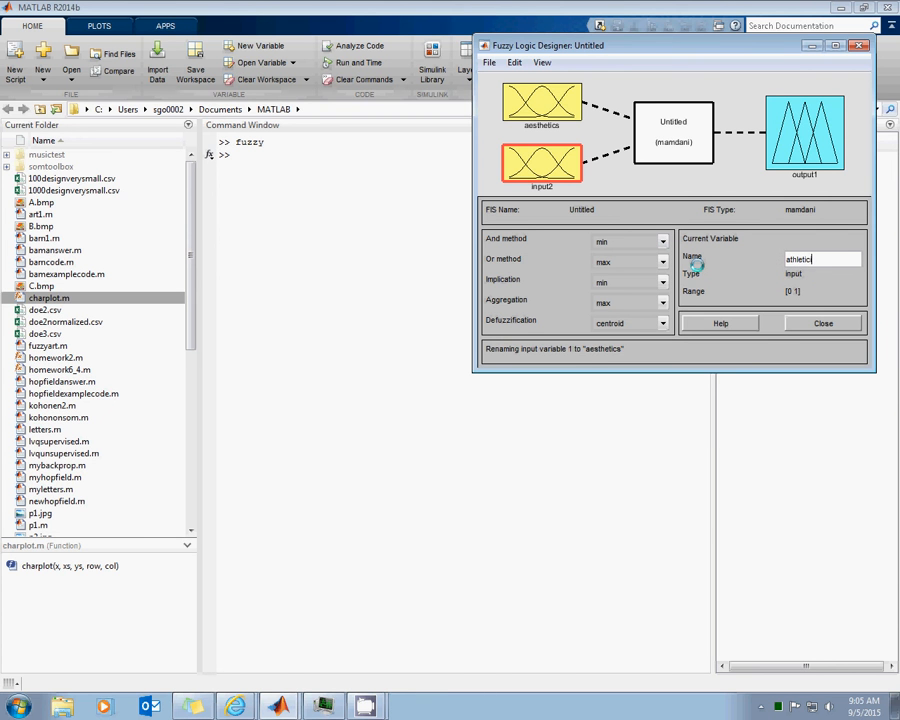
pyautogui.press('Return')
# Rename the output variable as point
pyautogui.click(805, 133)
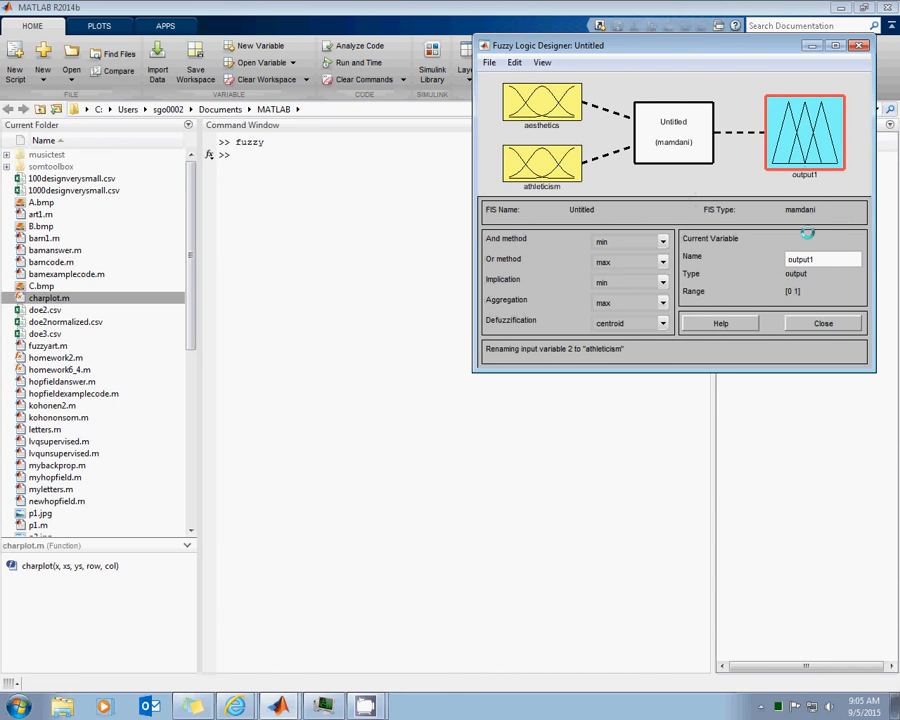
pyautogui.doubleClick(823, 260)
pyautogui.write('point')
pyautogui.press('Return')
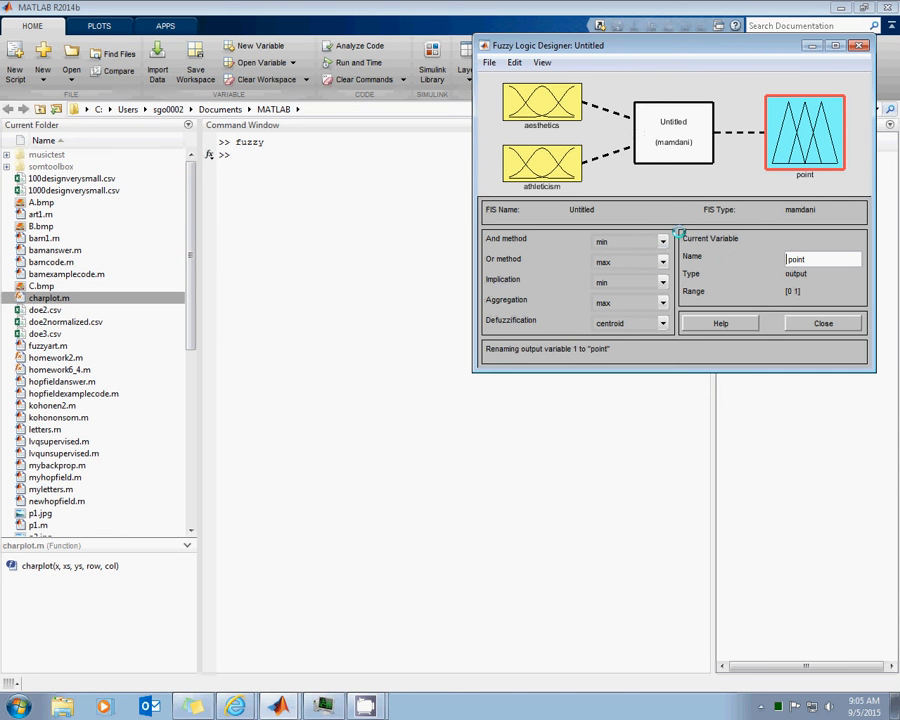
# Open the Membership Function Editor and set the range of aesthetics, athleticism and point to [0 10]
pyautogui.click(531, 104)
pyautogui.doubleClick(531, 104)
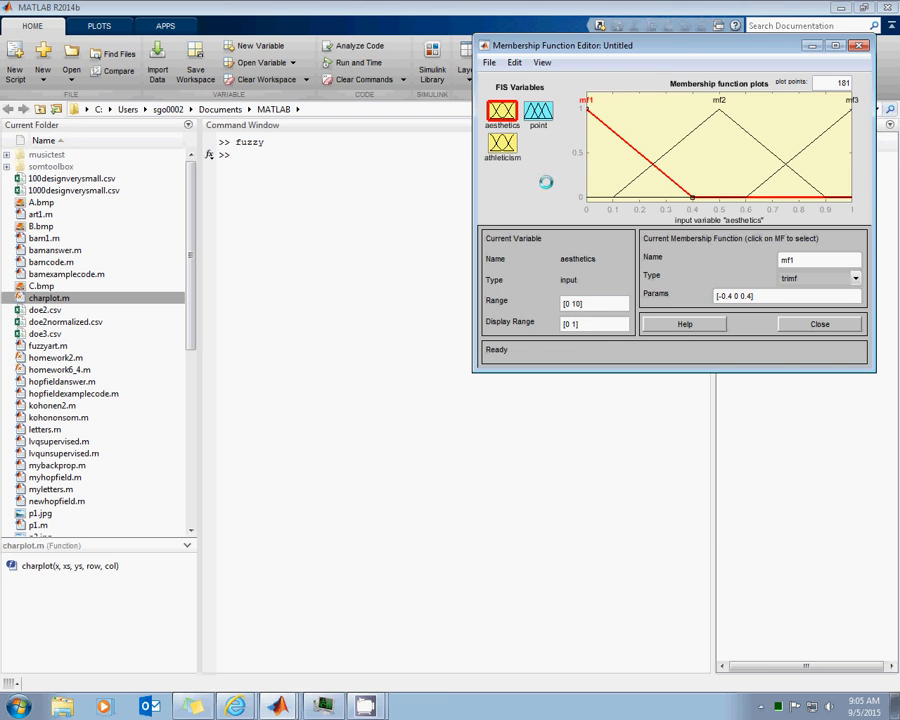
pyautogui.click(502, 143)
pyautogui.click(580, 303)
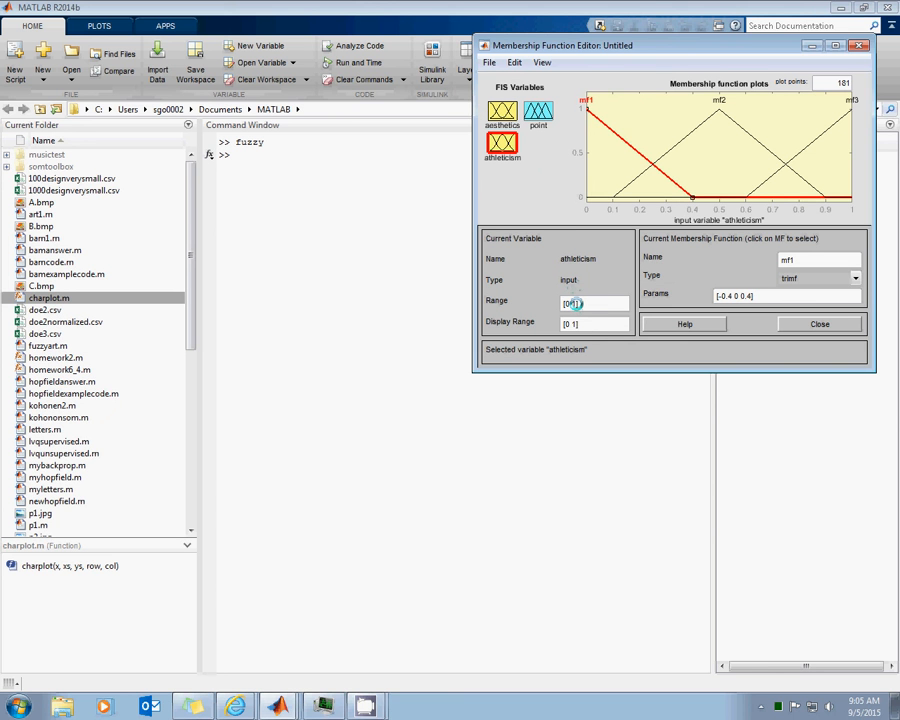
pyautogui.write('0')
pyautogui.click(548, 108)
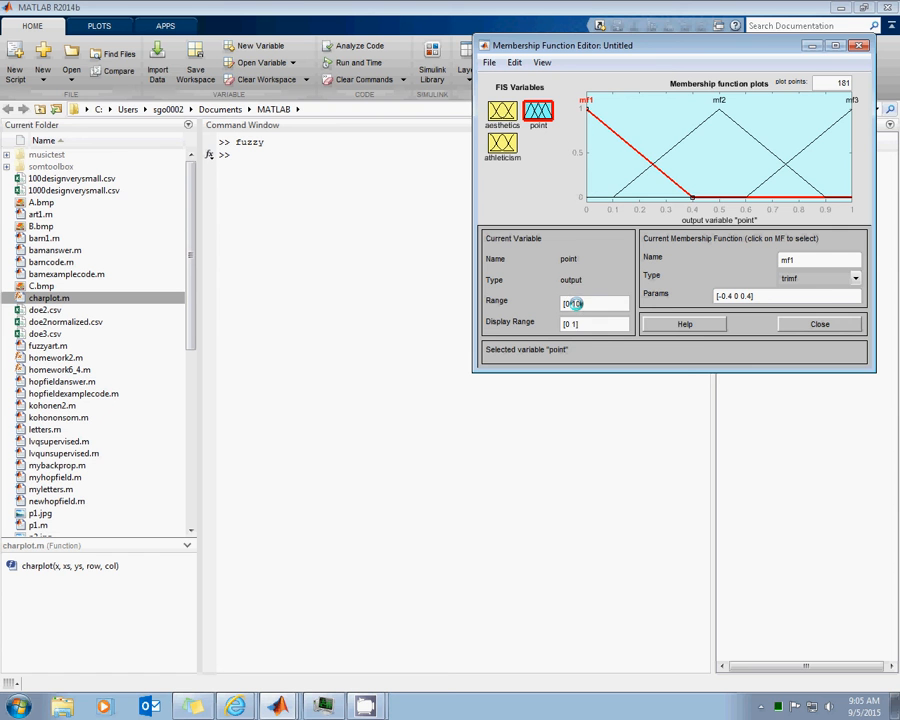
pyautogui.click(553, 177)
# Remove all membership functions from the aesthetics input
pyautogui.click(493, 104)
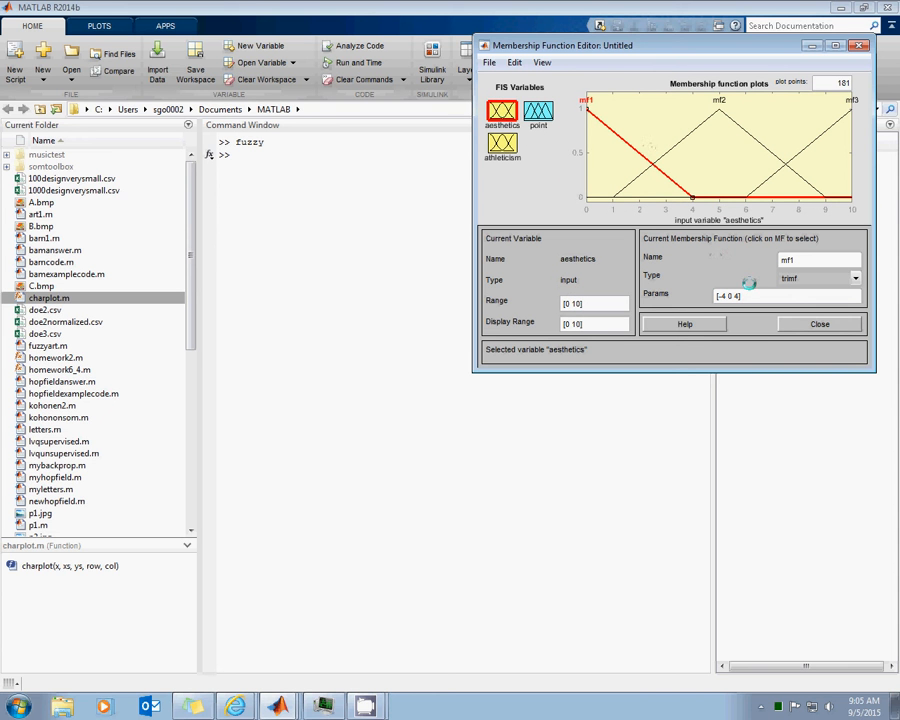
pyautogui.click(668, 187)
pyautogui.click(514, 62)
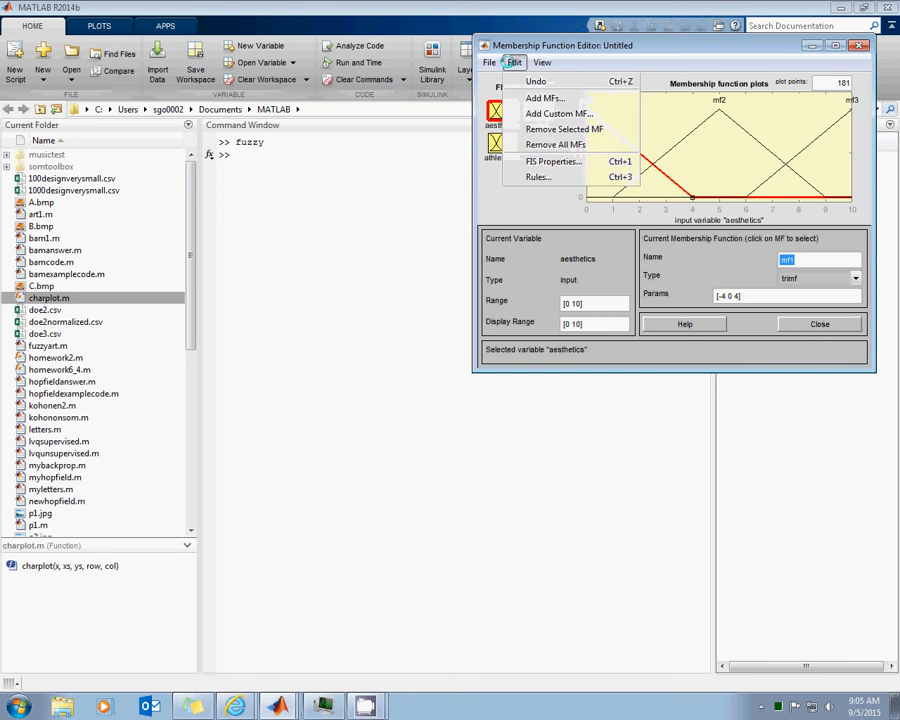
pyautogui.click(548, 145)
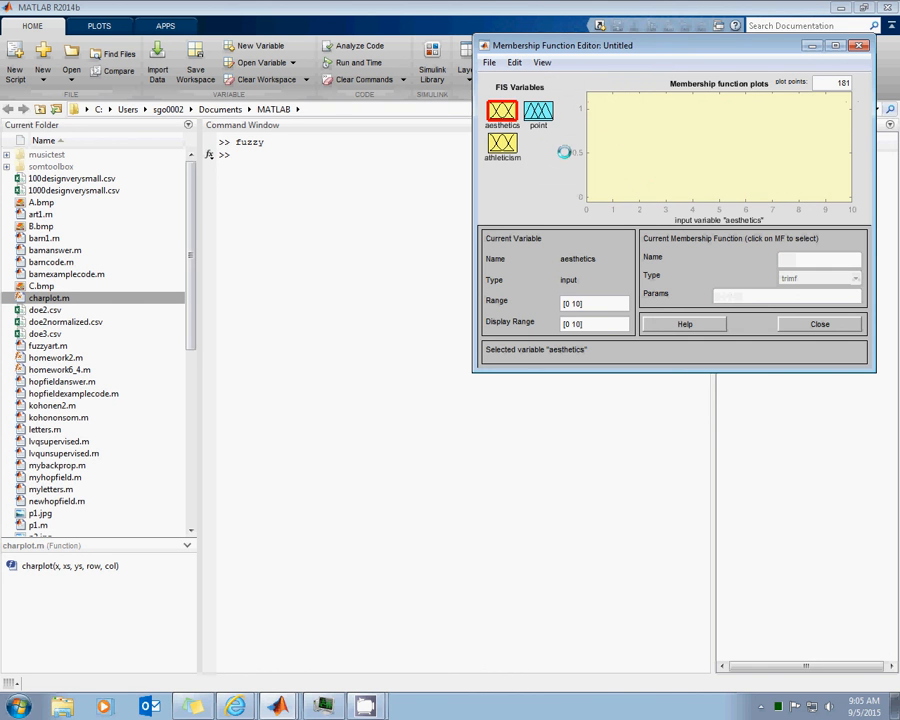
# Add three triangular (trimf) membership functions to the aesthetics input
pyautogui.click(515, 62)
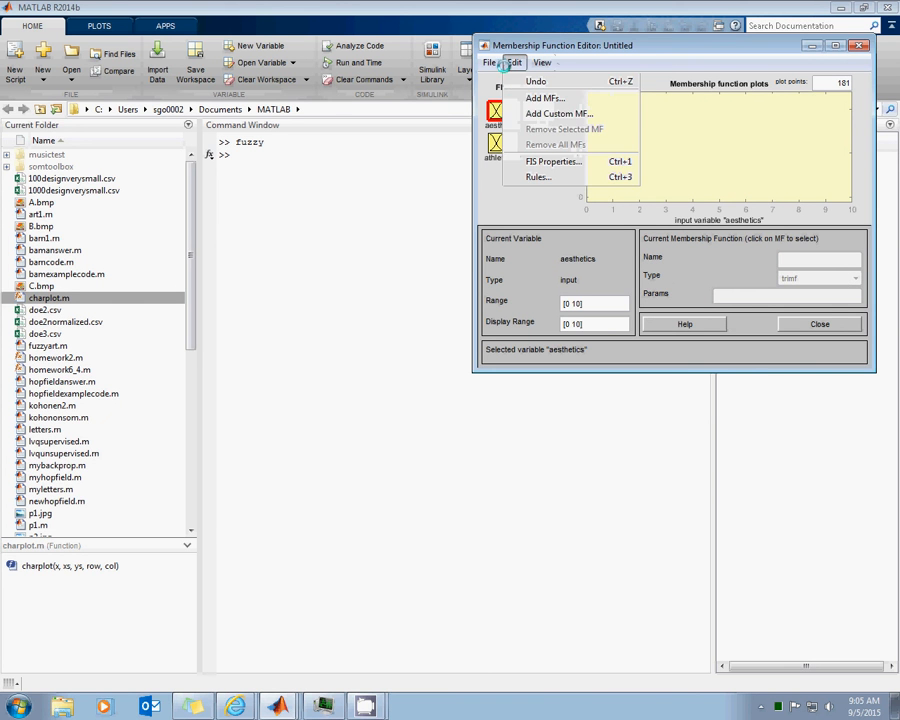
pyautogui.click(530, 100)
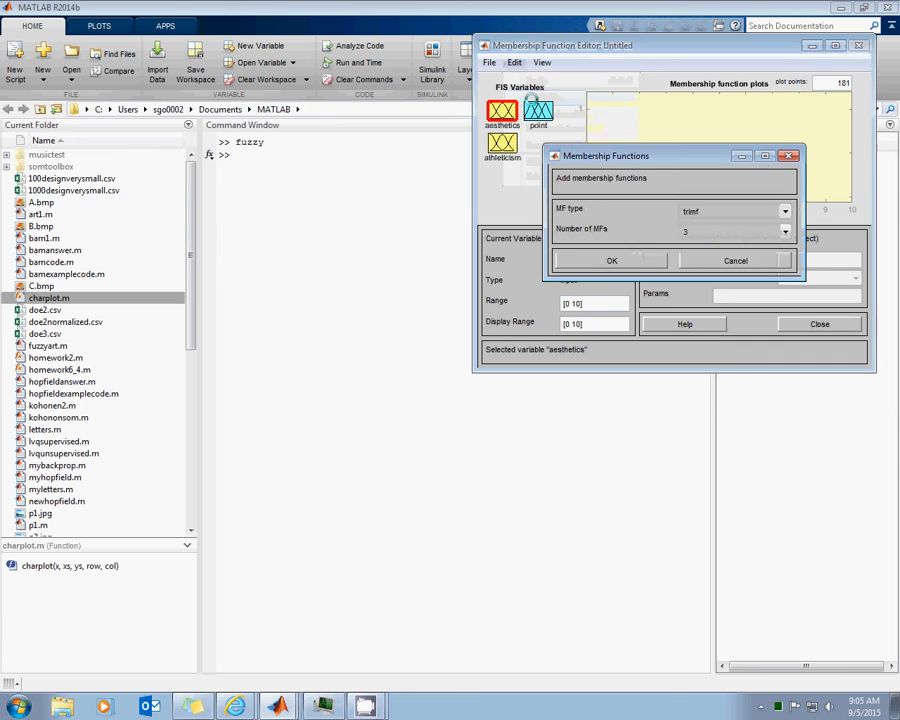
pyautogui.click(708, 210)
pyautogui.click(705, 210)
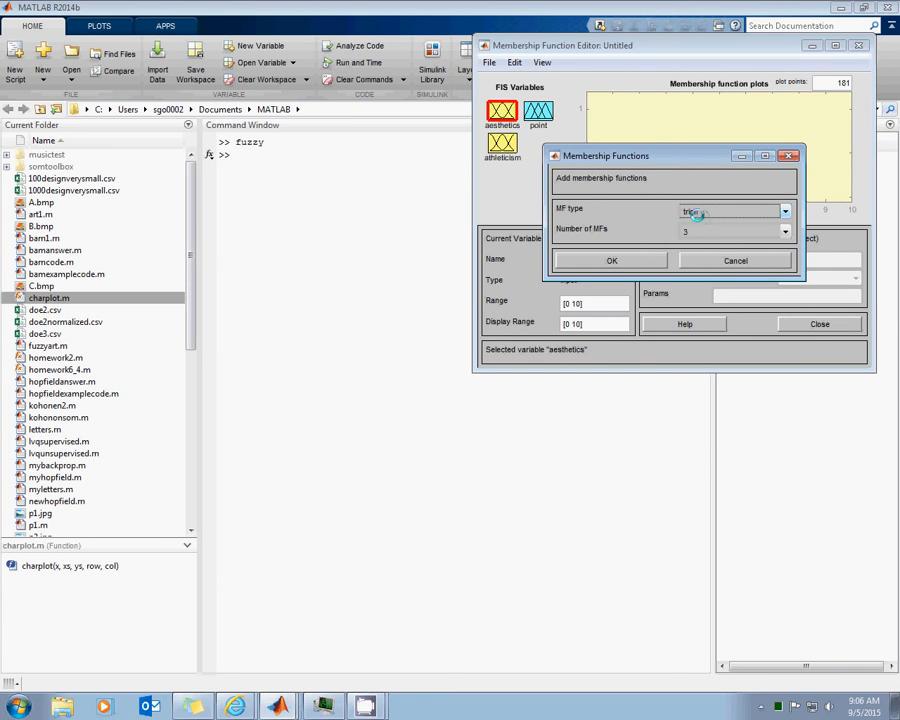
pyautogui.click(634, 257)
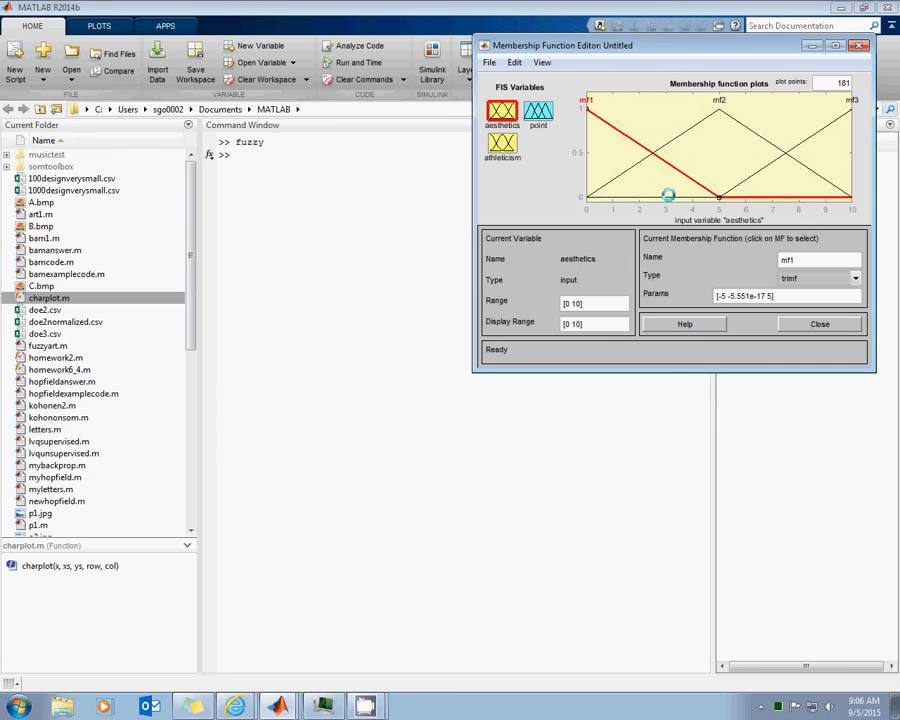
# Rename the three aesthetics membership functions, from lowest to highest, as bad, ok and amazing
pyautogui.doubleClick(787, 259)
pyautogui.write('bad')
pyautogui.press('Return')
pyautogui.click(665, 148)
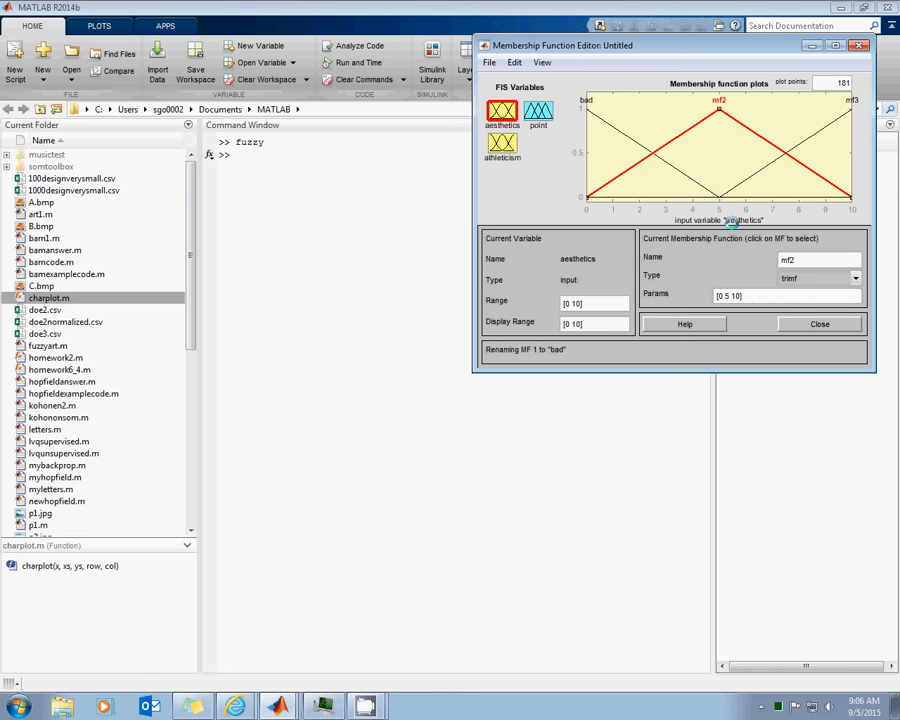
pyautogui.write('ok')
pyautogui.press('Return')
pyautogui.click(770, 163)
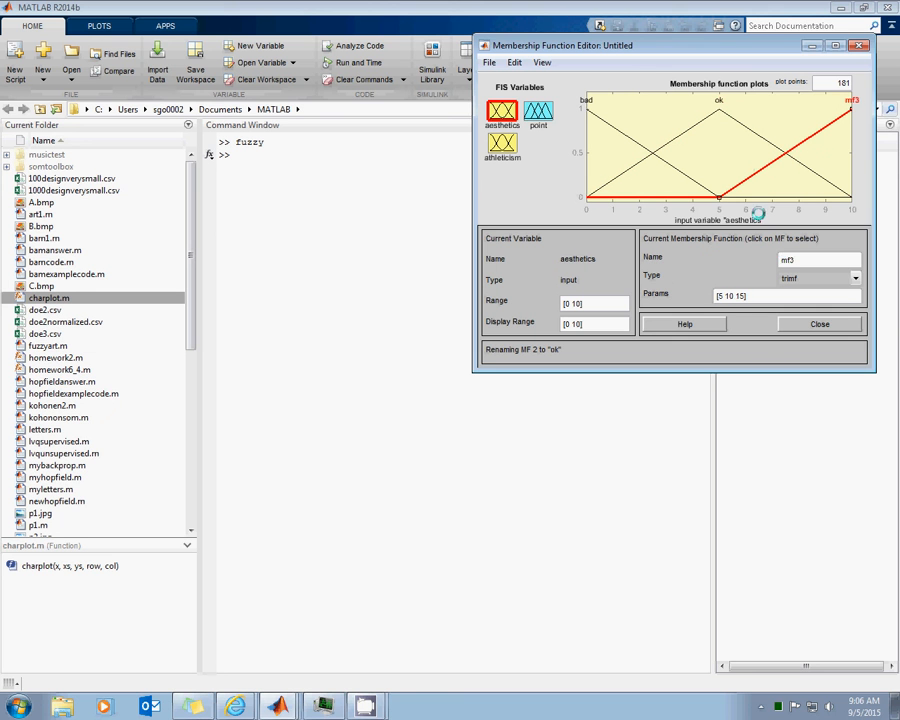
pyautogui.write('amazing')
pyautogui.press('Return')
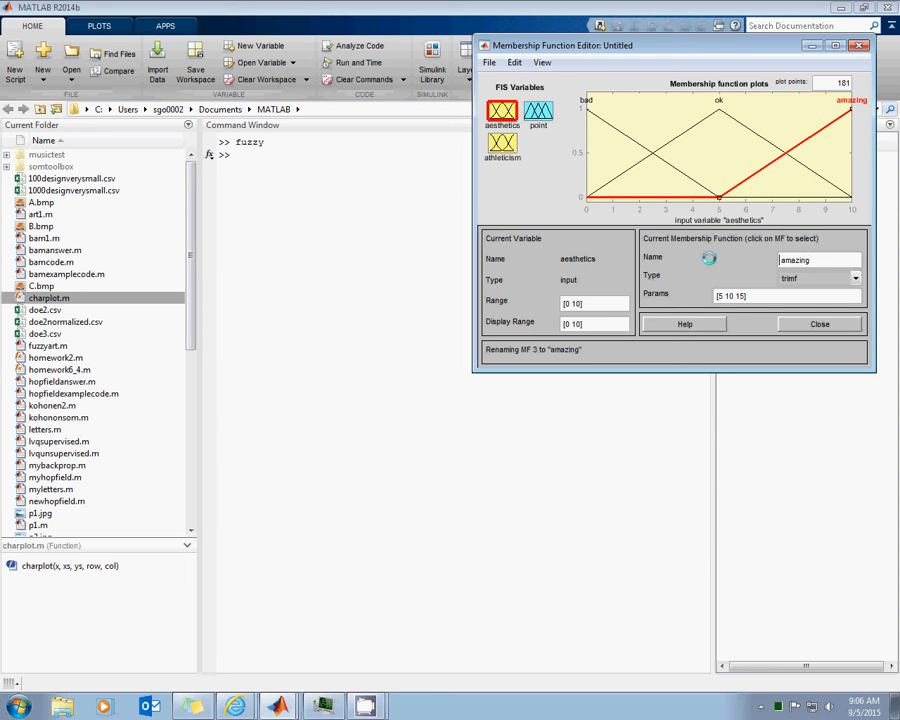
# Make the aesthetics function amazing start at about 7 and set the last parameter of bad to 3
pyautogui.moveTo(716, 196); pyautogui.dragTo(768, 196)
pyautogui.click(719, 196)
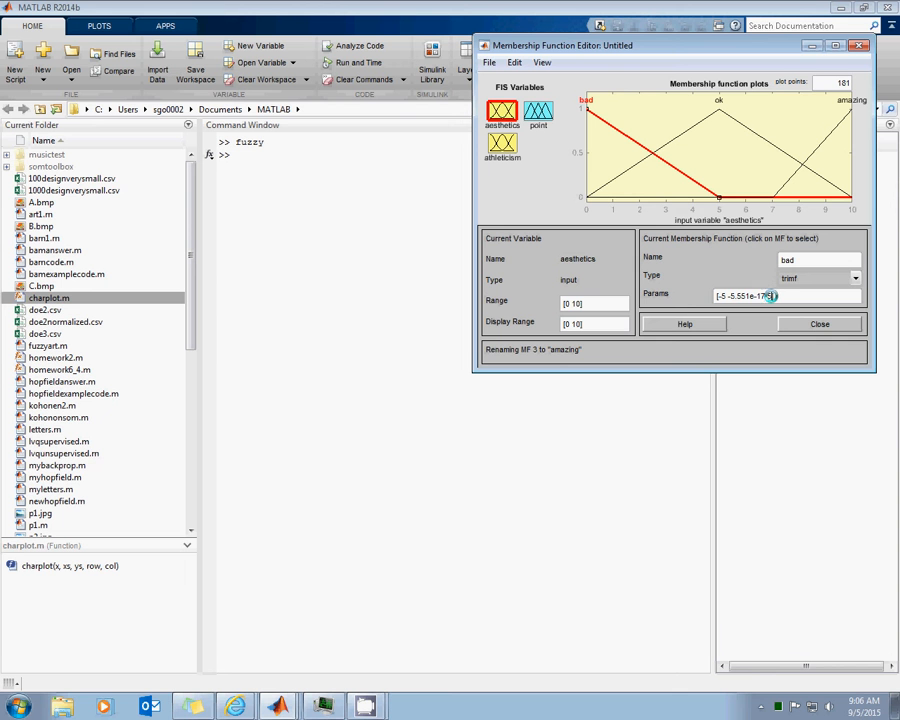
pyautogui.moveTo(771, 296)
pyautogui.mouseDown()
pyautogui.moveTo(729, 296)
pyautogui.moveTo(771, 298)
pyautogui.moveTo(764, 315)
pyautogui.mouseUp()
pyautogui.press('Return')
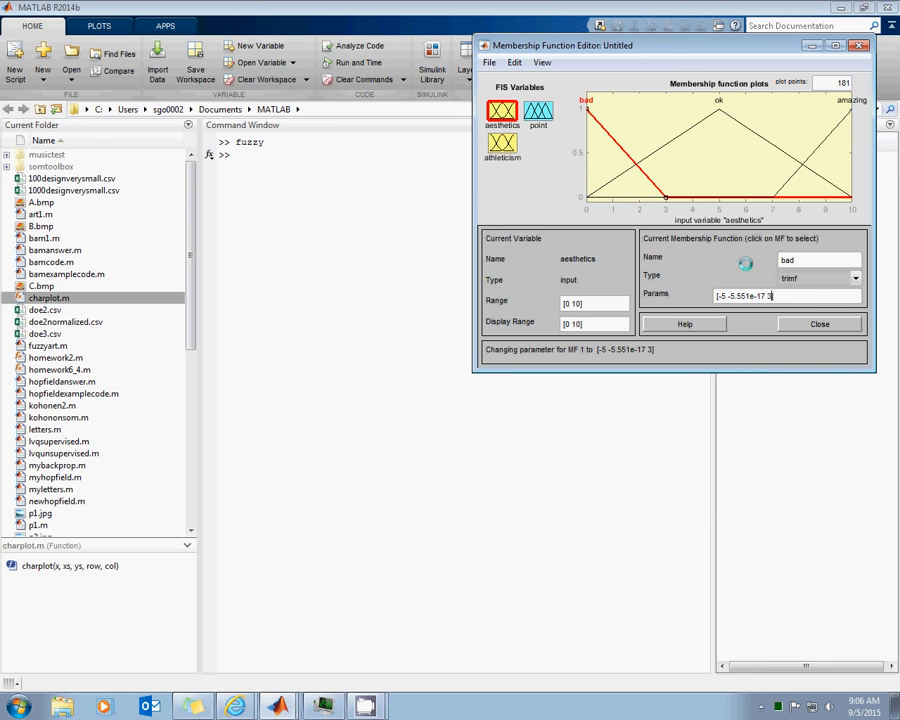
# Narrow the aesthetics function ok so its triangle runs from about 2 to about 8
pyautogui.click(679, 135)
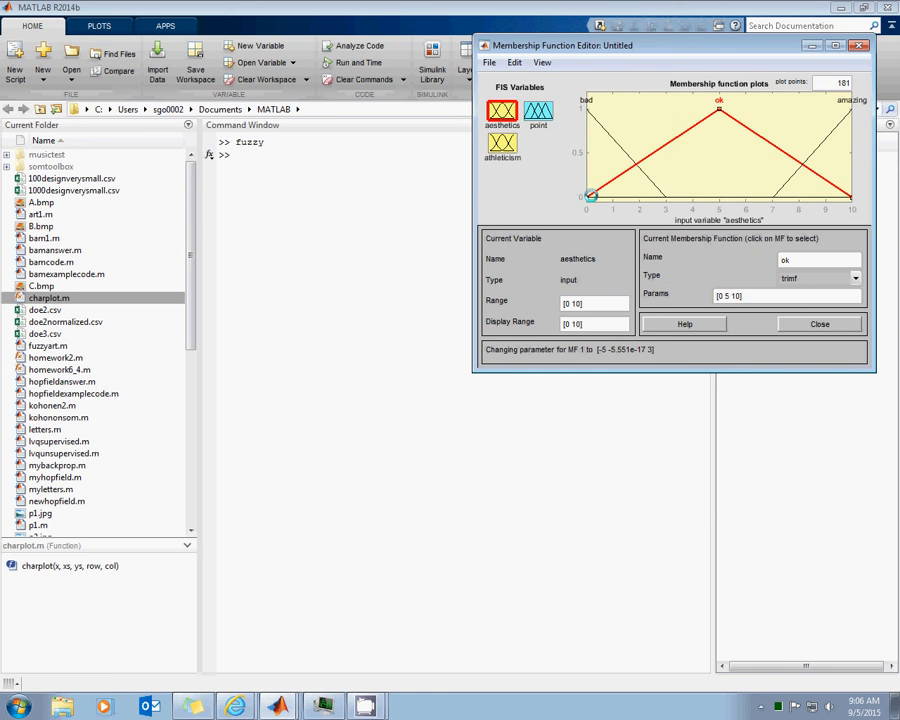
pyautogui.moveTo(587, 196); pyautogui.dragTo(639, 197)
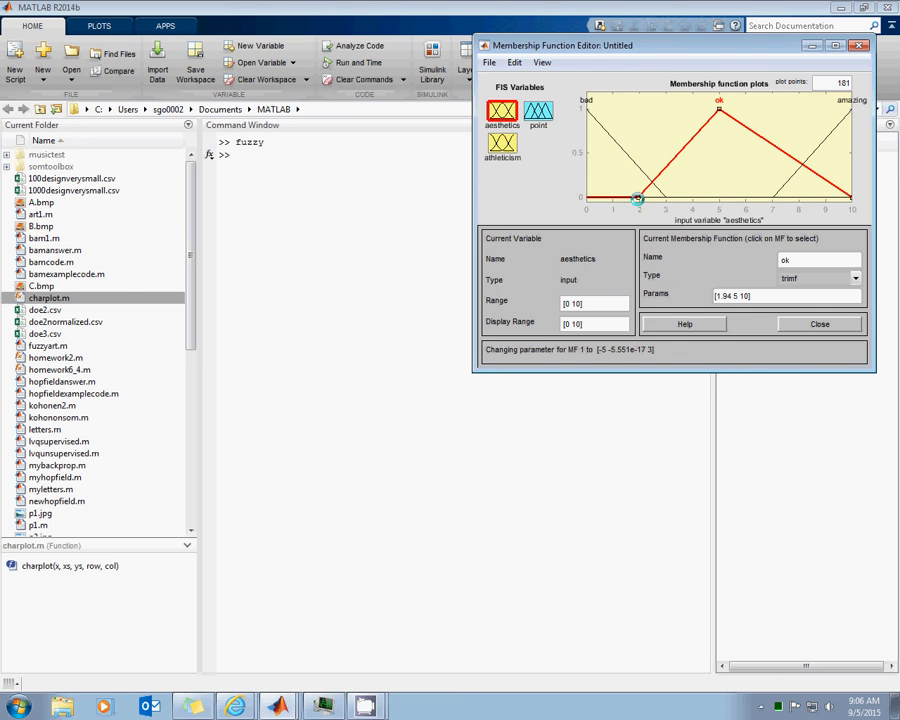
pyautogui.moveTo(850, 197); pyautogui.dragTo(798, 197)
# For the athleticism input, rename the first membership function as terrible and the second as average
pyautogui.click(503, 143)
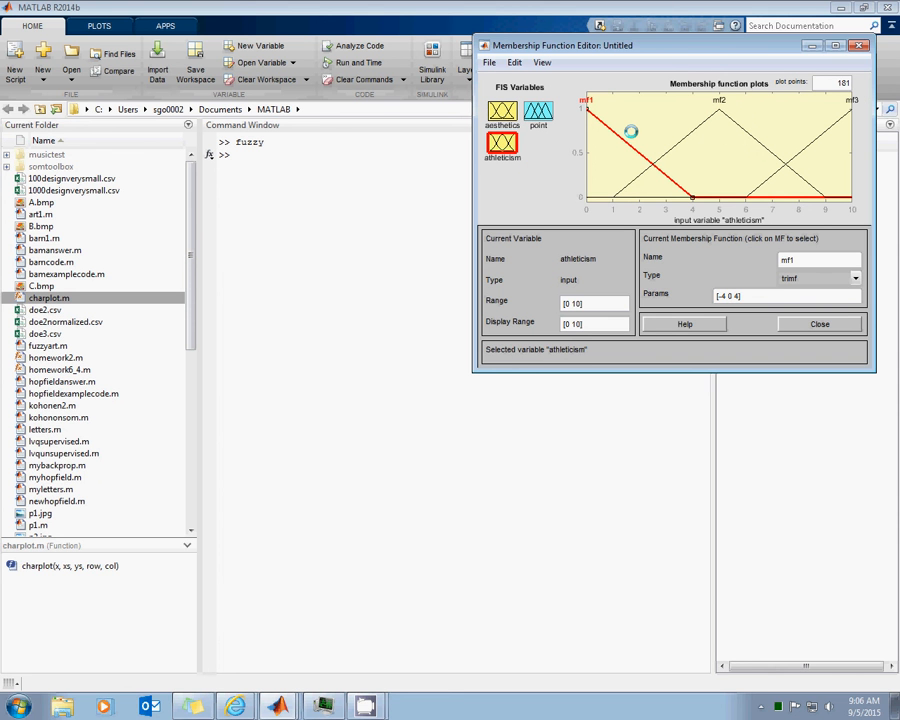
pyautogui.doubleClick(806, 259)
pyautogui.write('terrible')
pyautogui.press('Return')
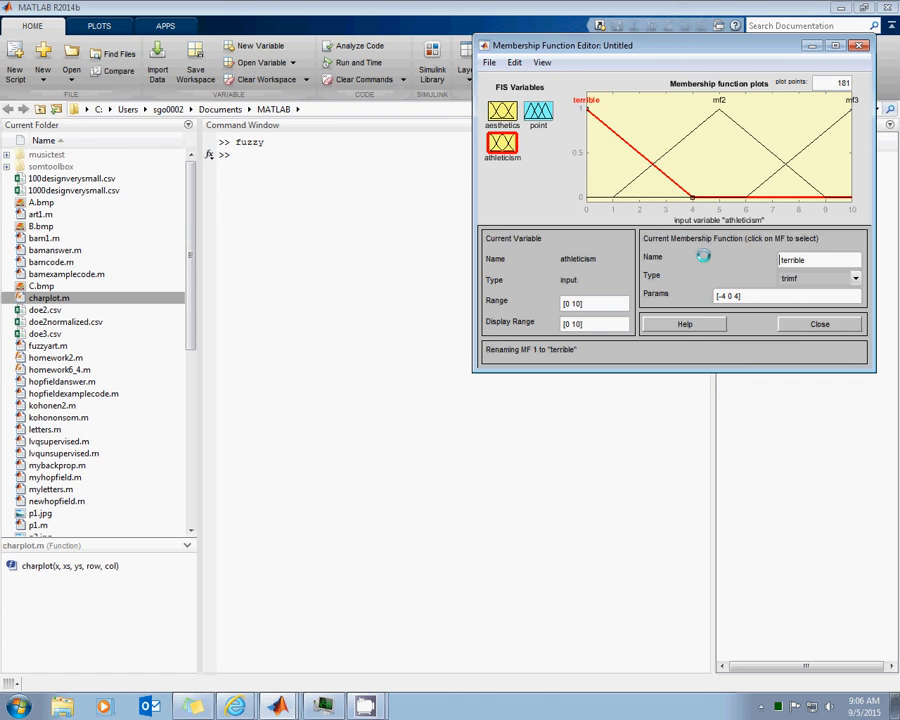
pyautogui.click(673, 147)
pyautogui.doubleClick(787, 262)
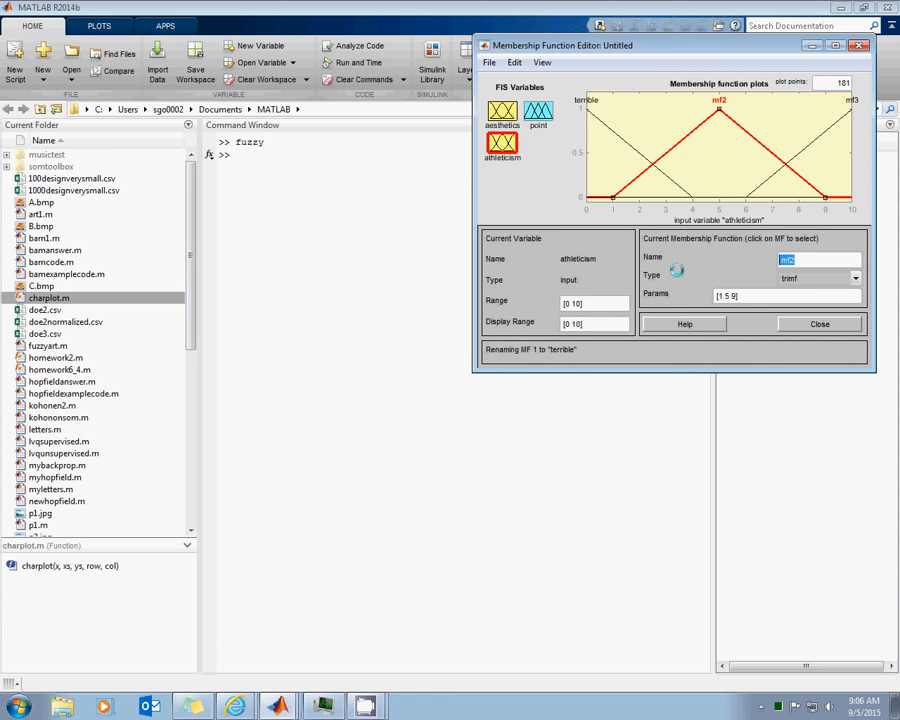
pyautogui.write('average')
pyautogui.press('Return')
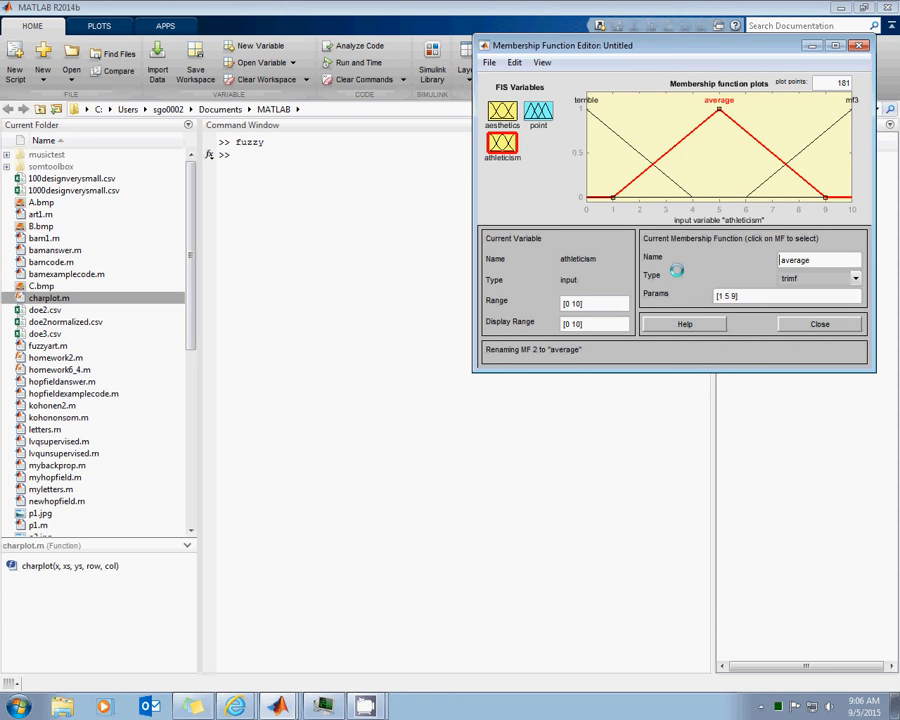
# Rename the third athleticism membership function as superathletic and move its starting point to about 8
pyautogui.click(800, 150)
pyautogui.doubleClick(790, 260)
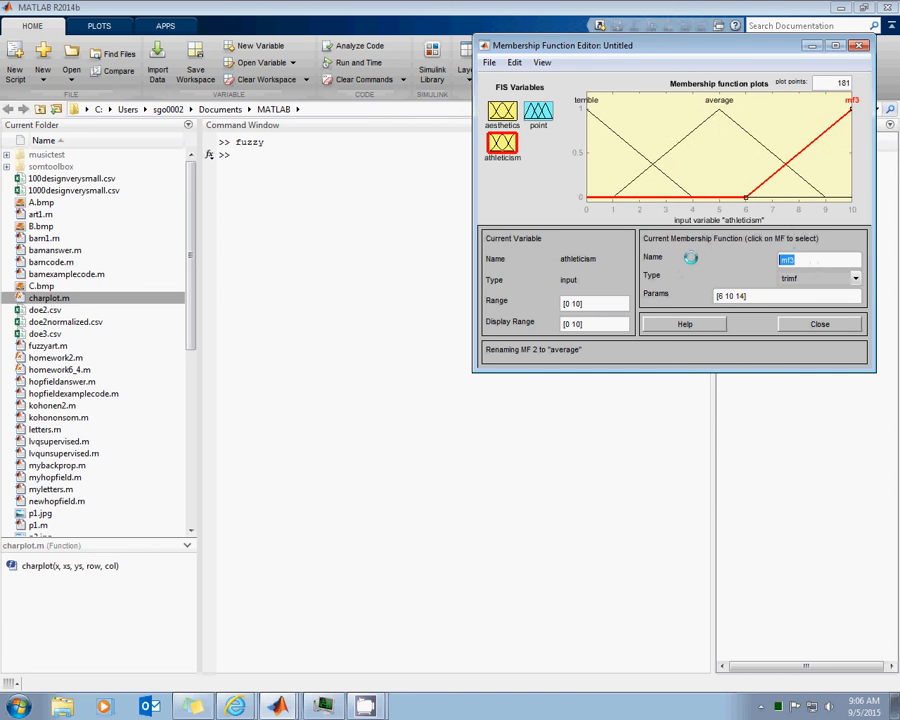
pyautogui.write('superathletic')
pyautogui.press('Return')
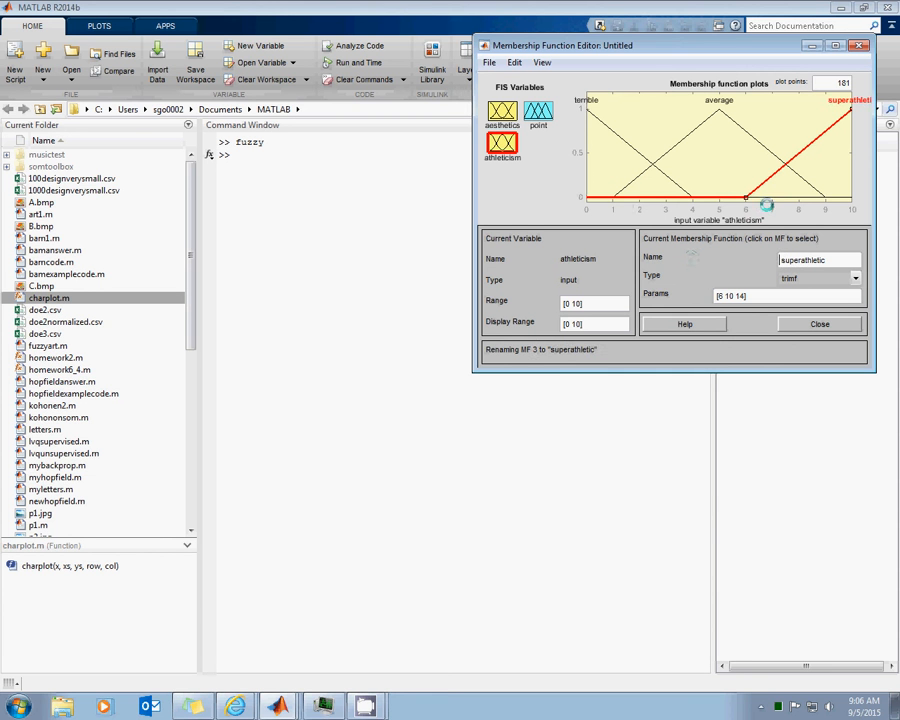
pyautogui.moveTo(748, 194); pyautogui.dragTo(798, 197)
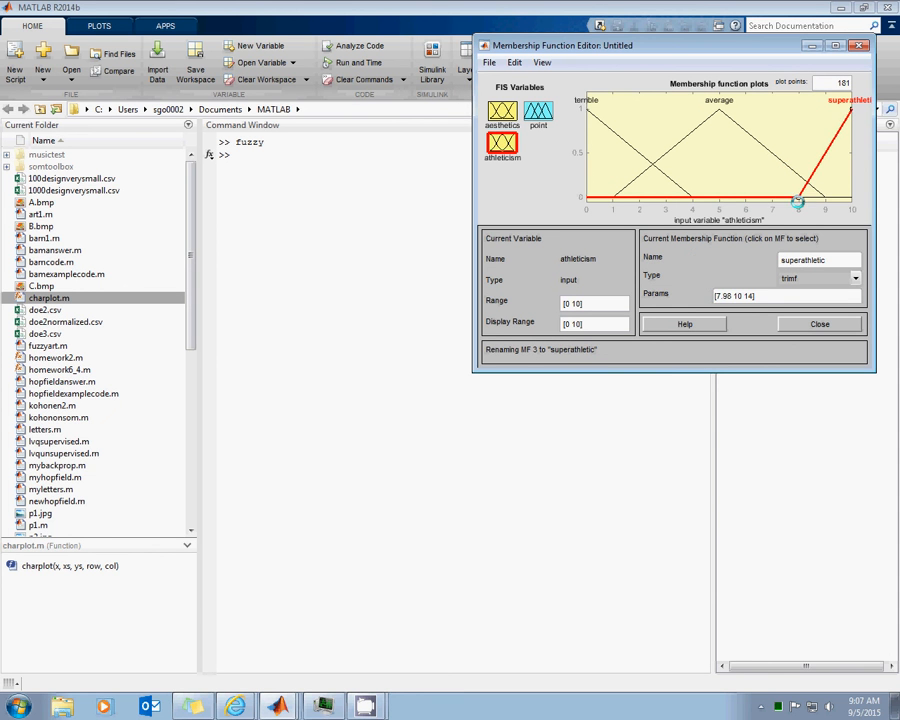
# Reshape the athleticism functions so average spans about 2 to 8.3 and terrible ends at about 3
pyautogui.click(813, 189)
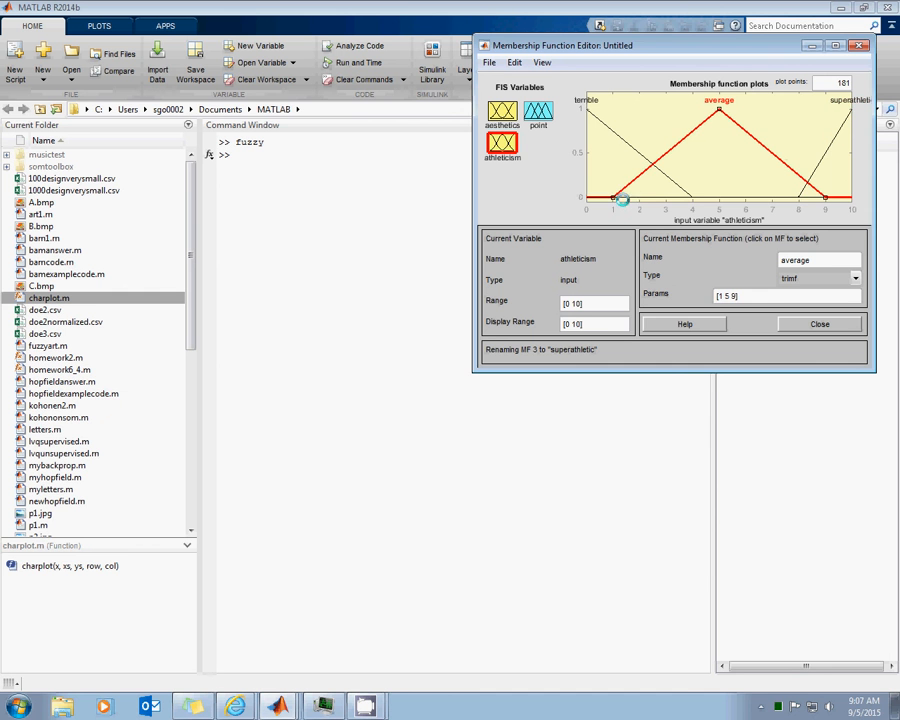
pyautogui.moveTo(610, 196); pyautogui.dragTo(639, 197)
pyautogui.moveTo(825, 197); pyautogui.dragTo(805, 197)
pyautogui.click(655, 168)
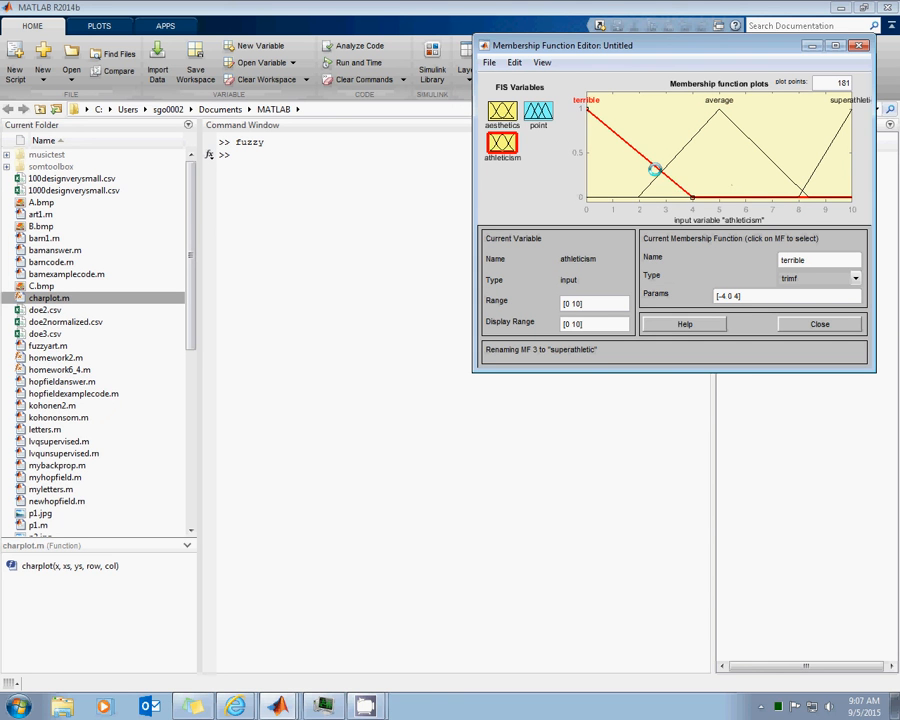
pyautogui.moveTo(686, 193); pyautogui.dragTo(666, 197)
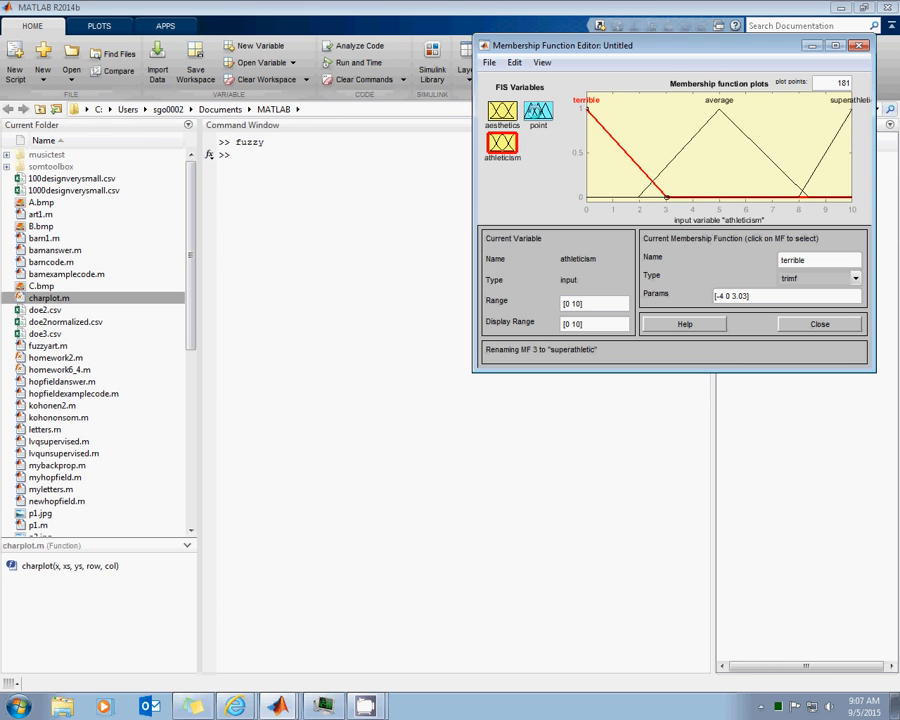
# For the point output, rename the first membership function as low and move its end point to about 3
pyautogui.click(538, 112)
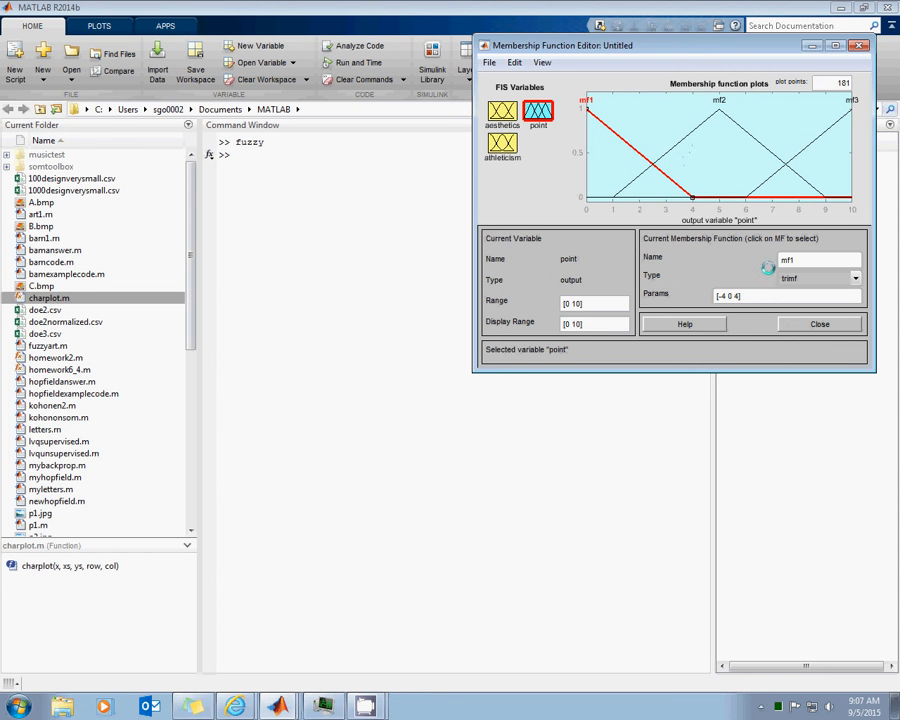
pyautogui.moveTo(797, 260); pyautogui.dragTo(685, 259)
pyautogui.write('low')
pyautogui.press('Return')
pyautogui.moveTo(690, 197); pyautogui.dragTo(683, 196)
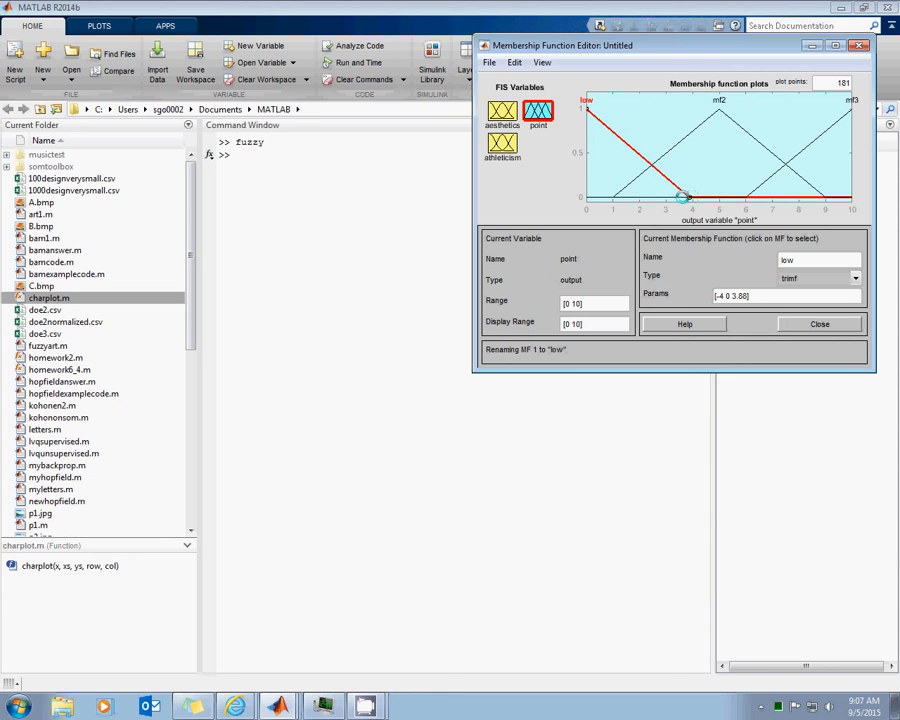
# Rename the second membership function of the point output as medium
pyautogui.click(662, 156)
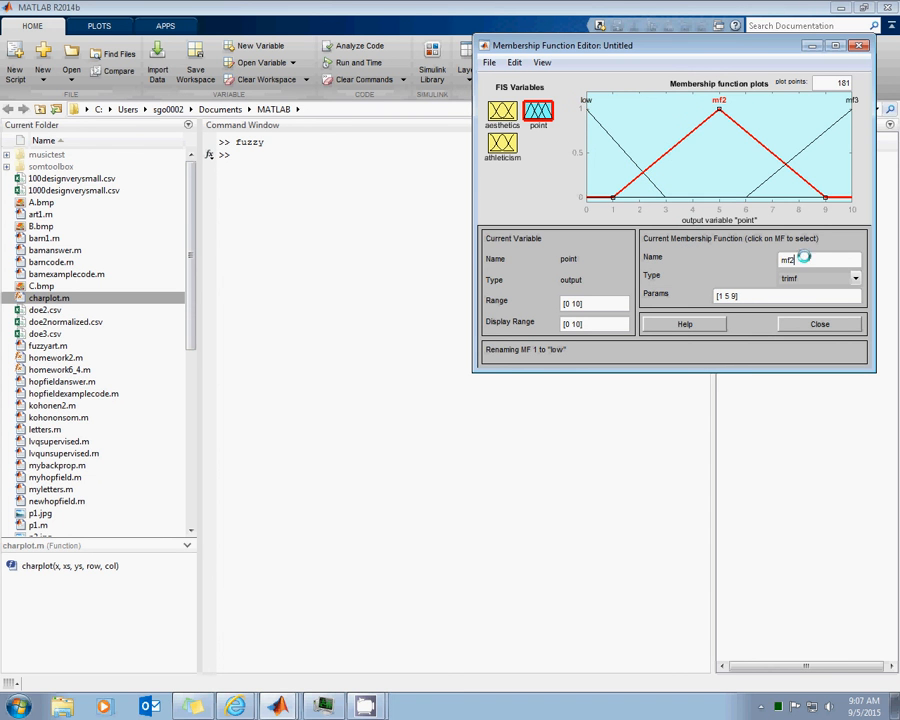
pyautogui.doubleClick(804, 259)
pyautogui.write('medium')
pyautogui.press('Return')
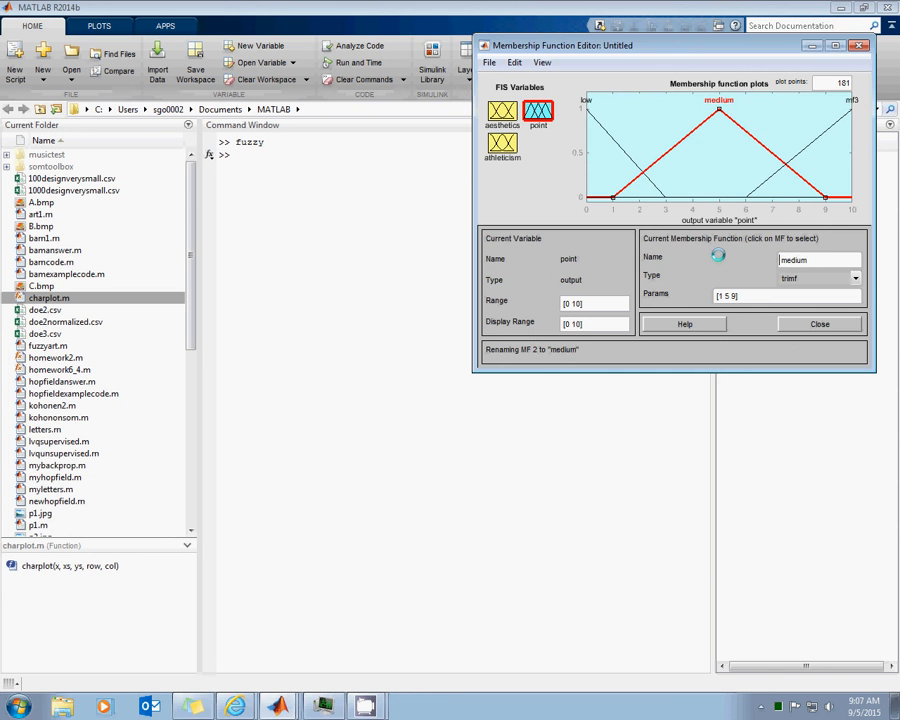
# Rename the third membership function of the point output as high and move its starting point to about 7
pyautogui.click(760, 183)
pyautogui.doubleClick(803, 262)
pyautogui.write('high')
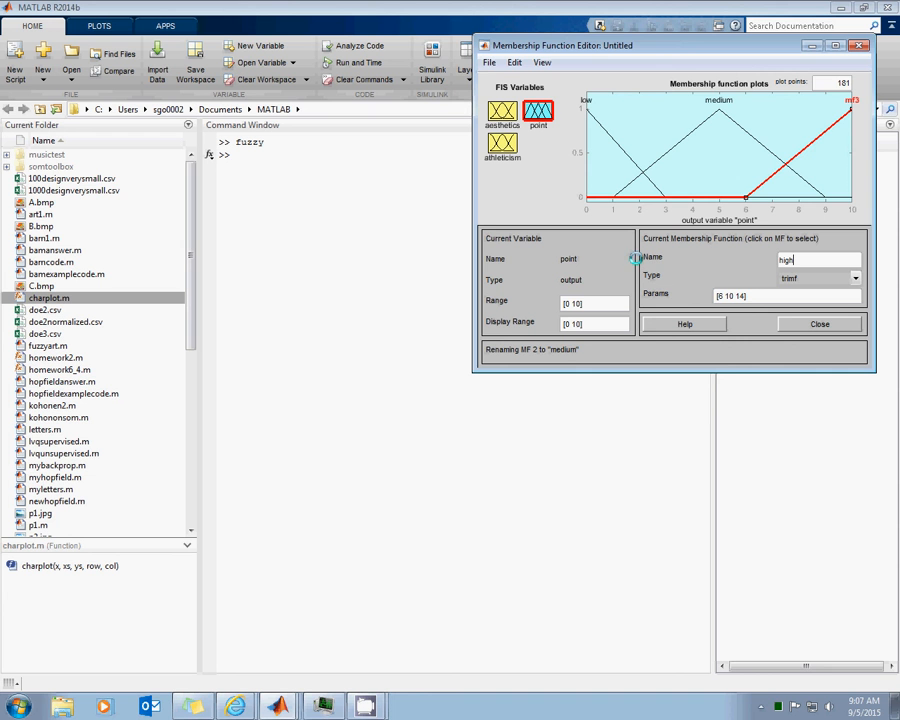
pyautogui.press('Return')
pyautogui.moveTo(745, 197); pyautogui.dragTo(771, 198)
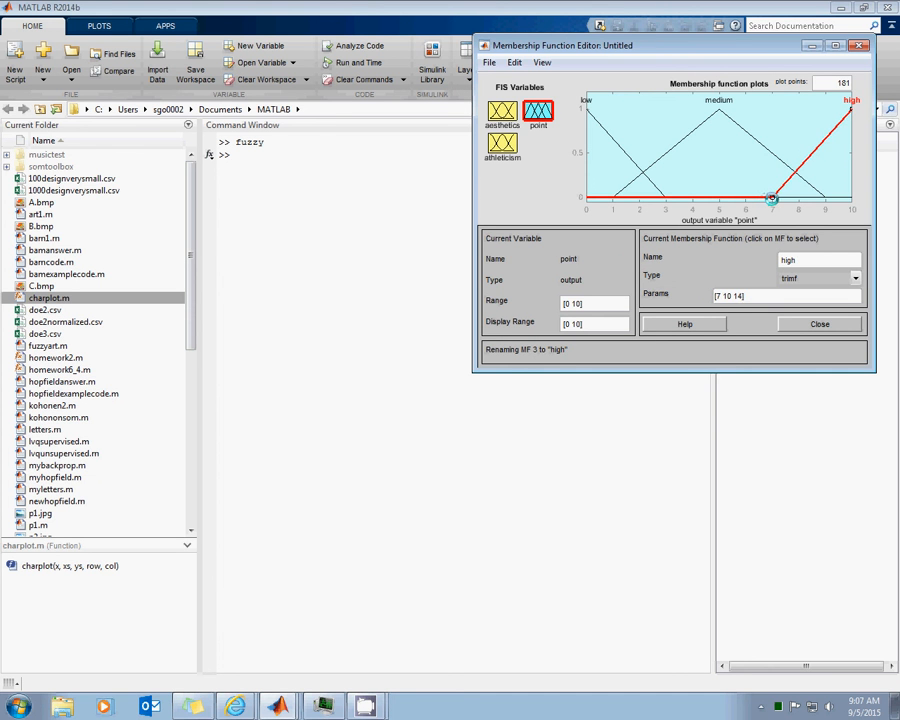
pyautogui.click(704, 160)
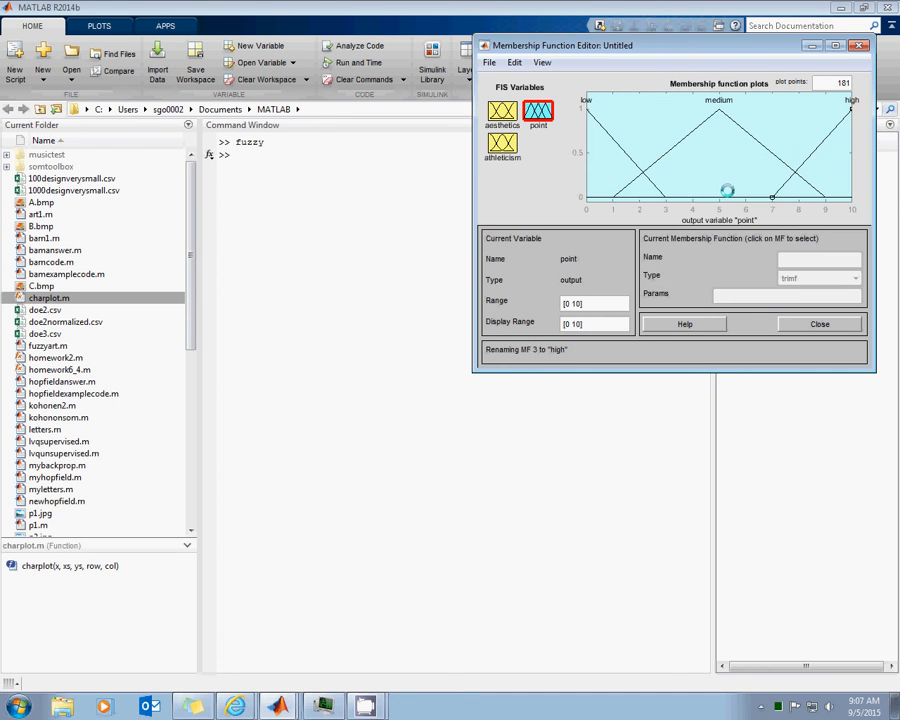
pyautogui.click(514, 62)
pyautogui.moveTo(542, 62)
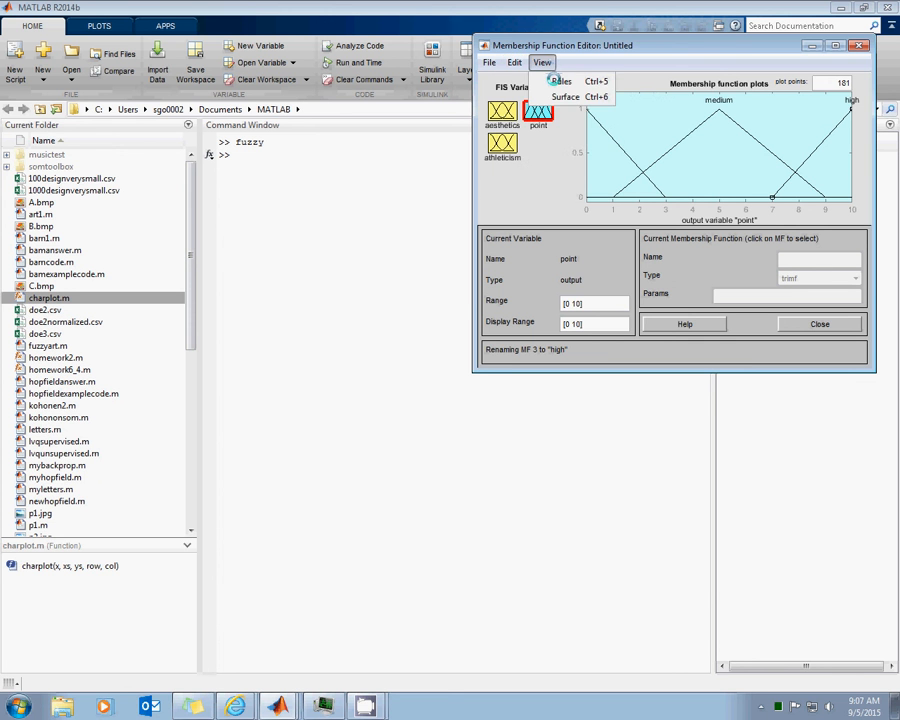
pyautogui.click(558, 81)
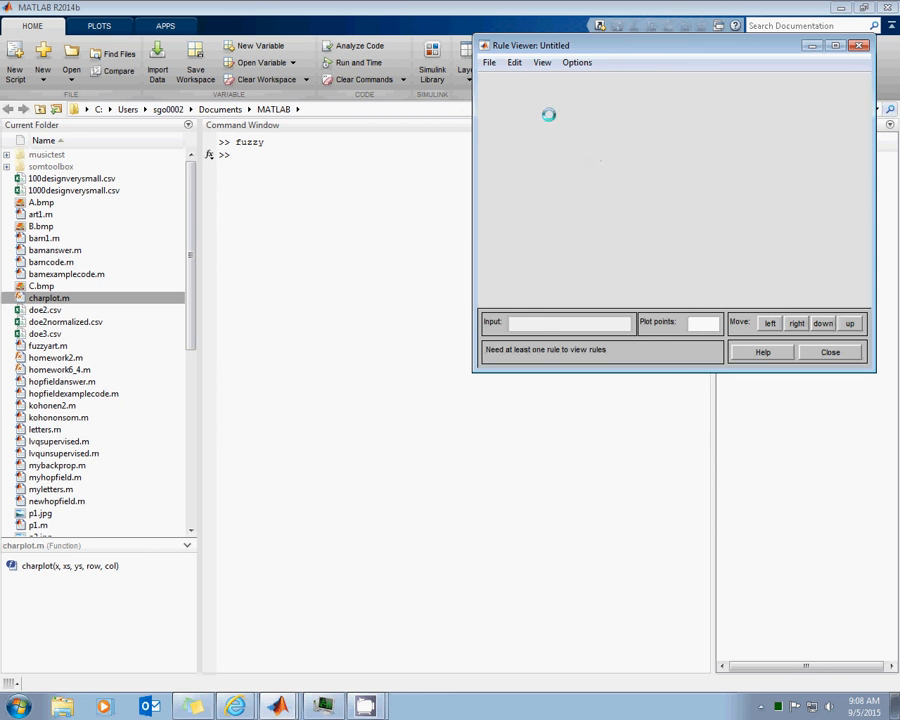
# Open the rule editor and add the rule: if aesthetics is bad or athleticism is terrible, then point is low
pyautogui.click(514, 62)
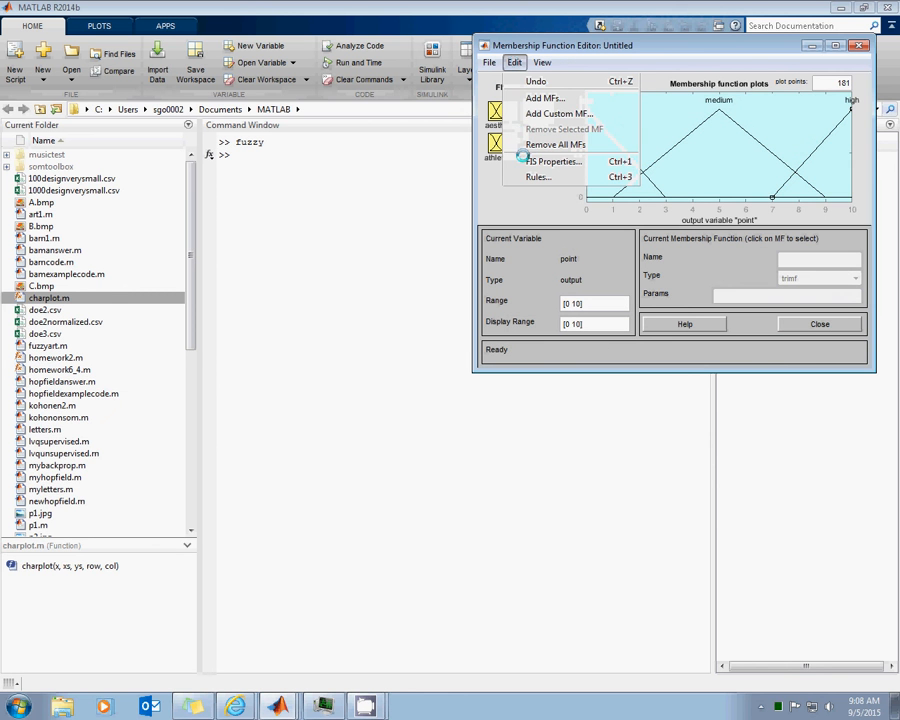
pyautogui.click(536, 176)
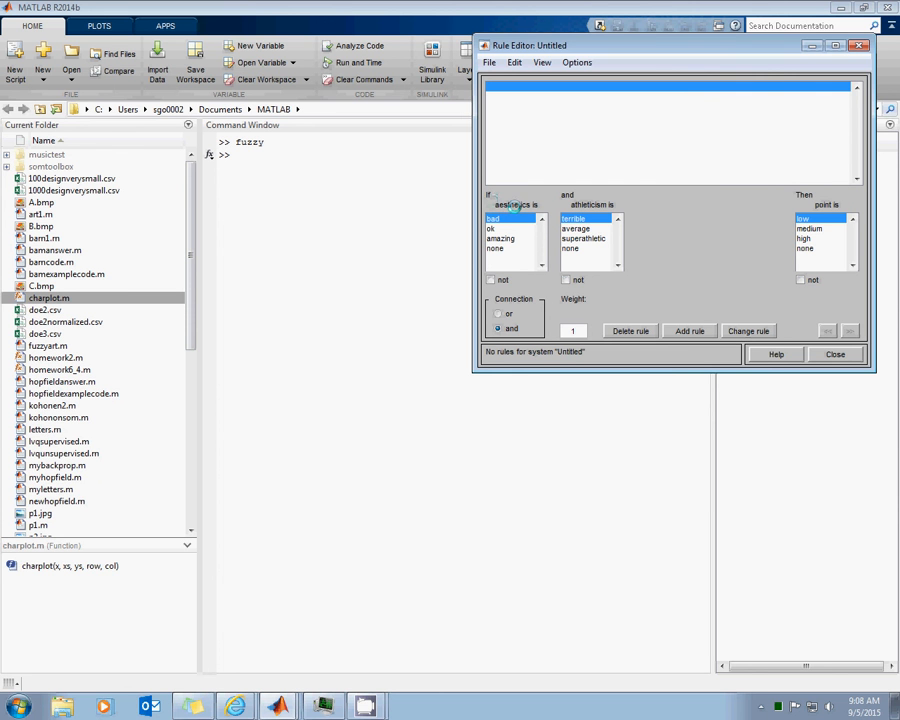
pyautogui.click(510, 316)
pyautogui.click(689, 330)
# Add a second rule: if aesthetics is ok or athleticism is average, then point is medium
pyautogui.click(500, 228)
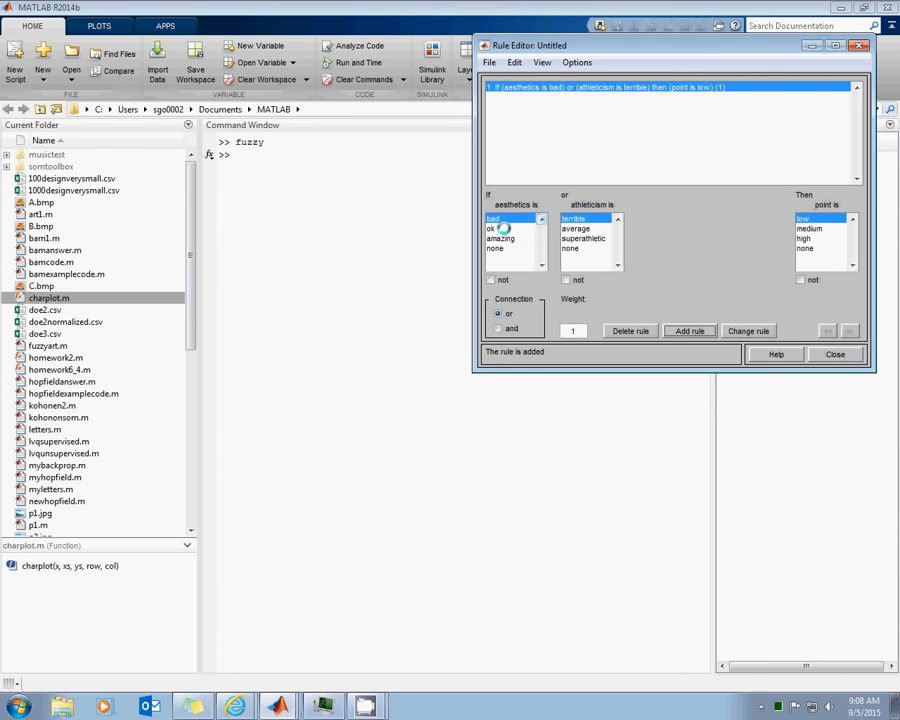
pyautogui.click(580, 228)
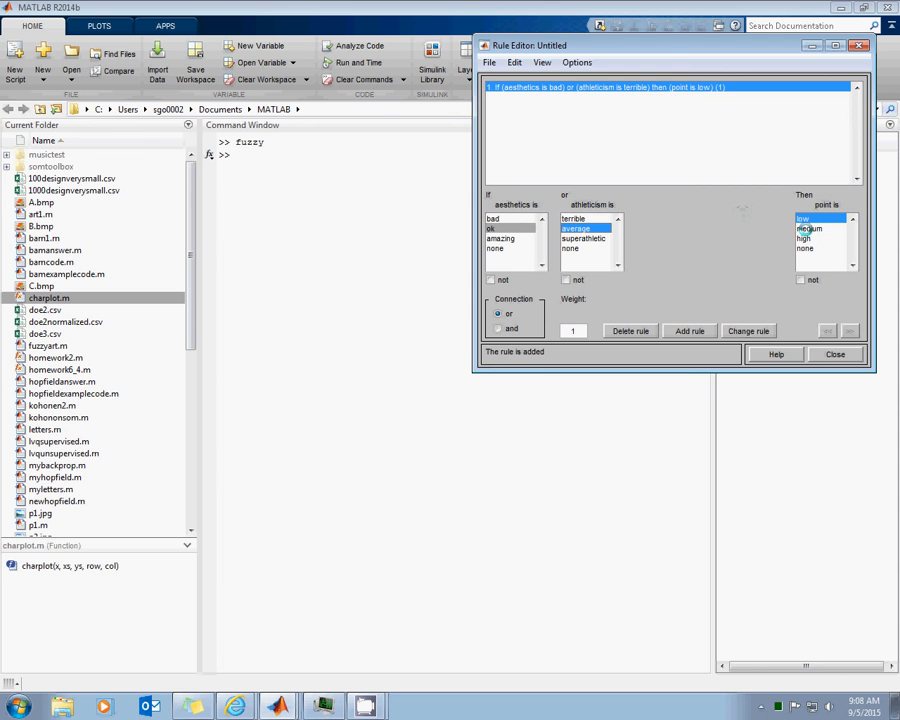
pyautogui.click(810, 228)
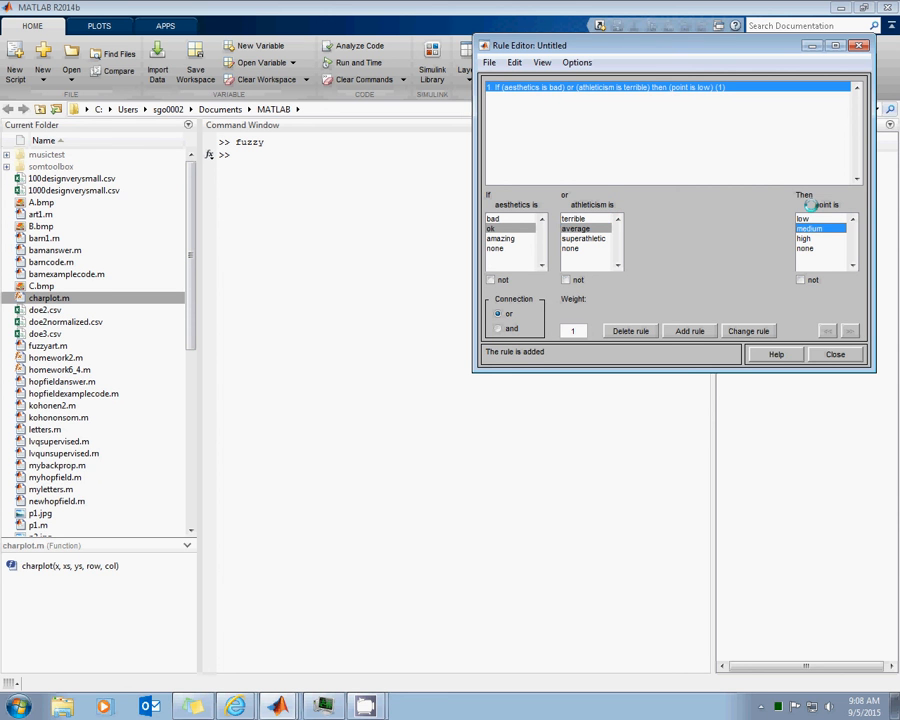
pyautogui.click(675, 331)
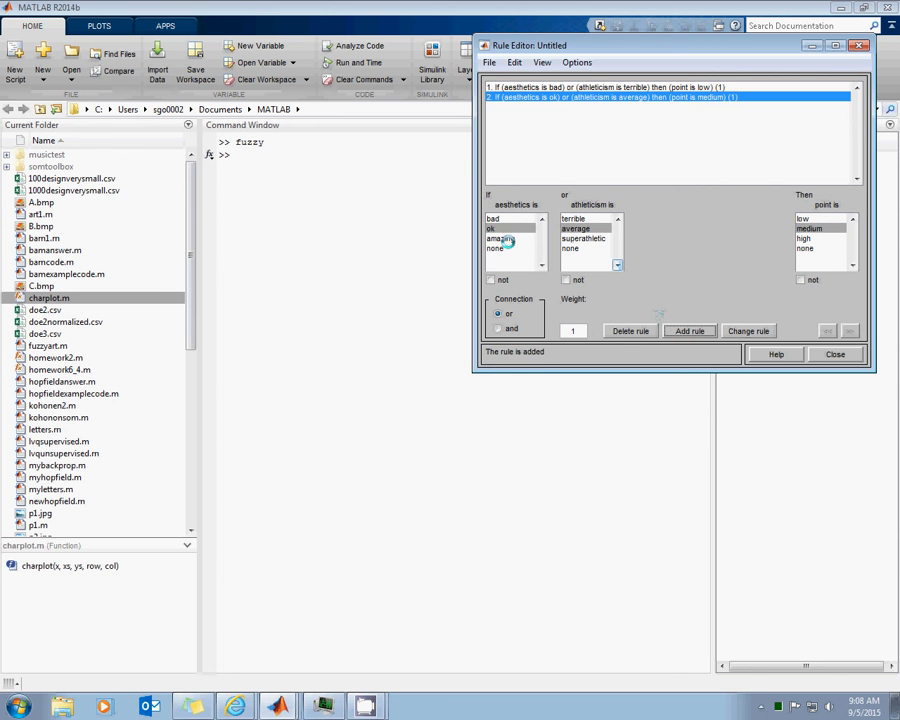
# Add a third rule, if aesthetics is amazing or athleticism is superathletic then point is high, and close the rule and membership function editors
pyautogui.click(505, 238)
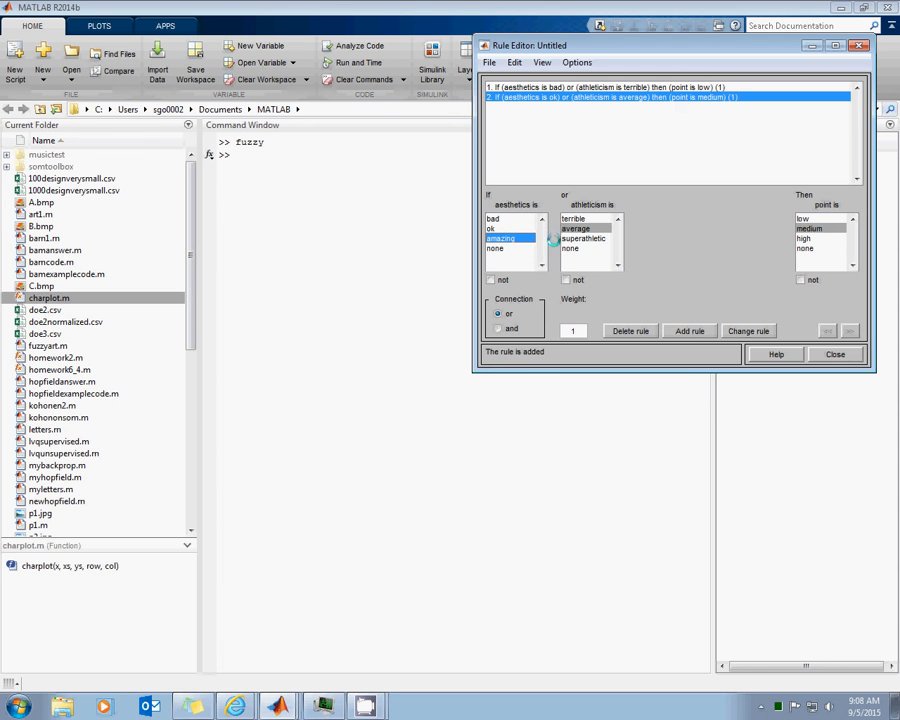
pyautogui.click(581, 239)
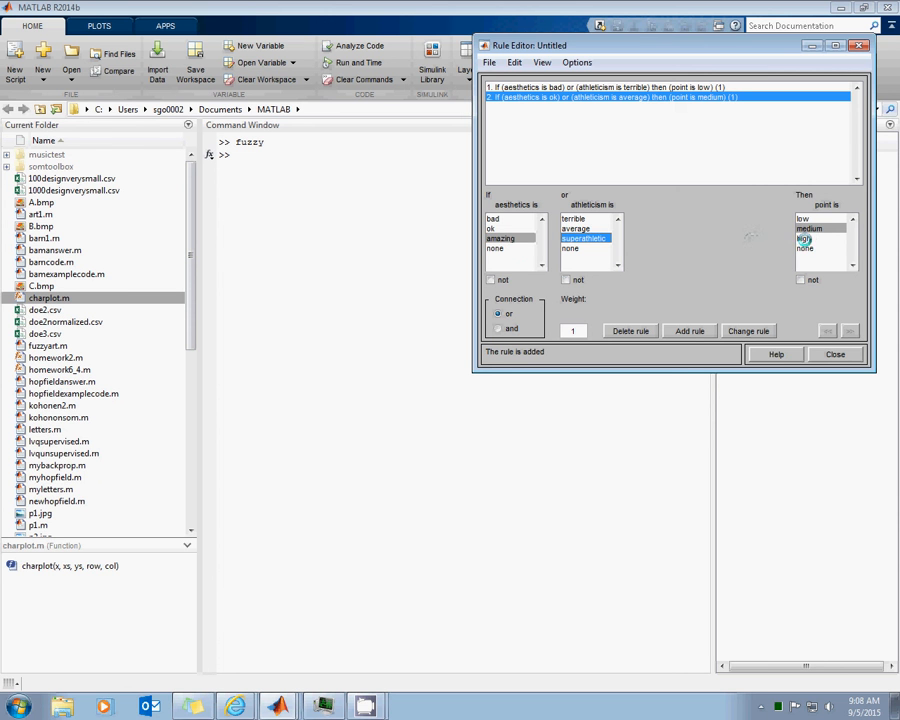
pyautogui.click(806, 239)
pyautogui.click(689, 331)
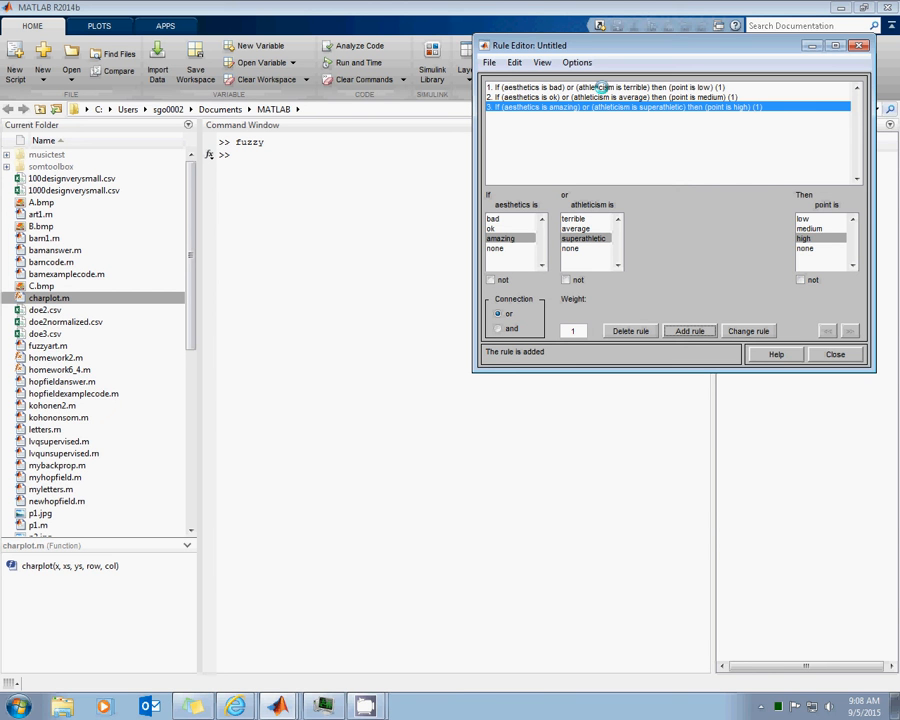
pyautogui.click(835, 354)
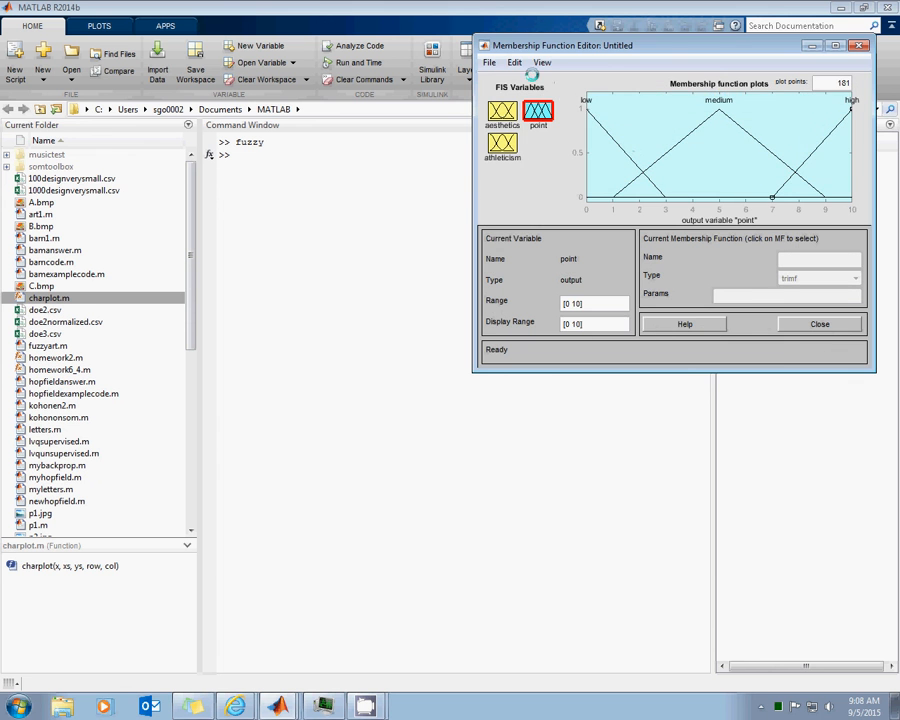
pyautogui.click(797, 320)
# Open the rule viewer and try the rules with aesthetics at about 7.8 and athleticism at about 9
pyautogui.click(542, 62)
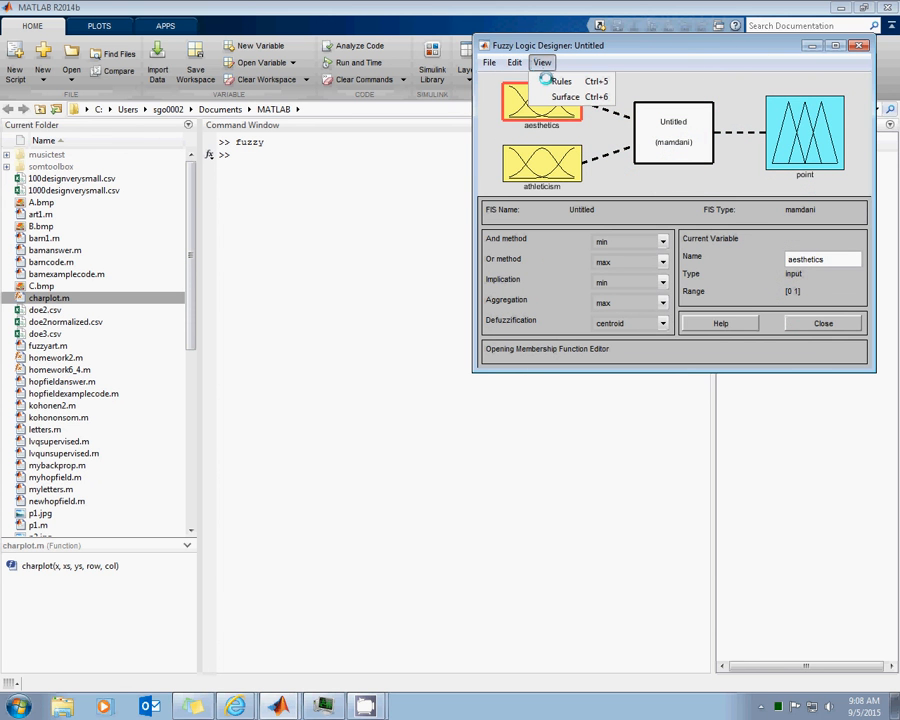
pyautogui.click(545, 79)
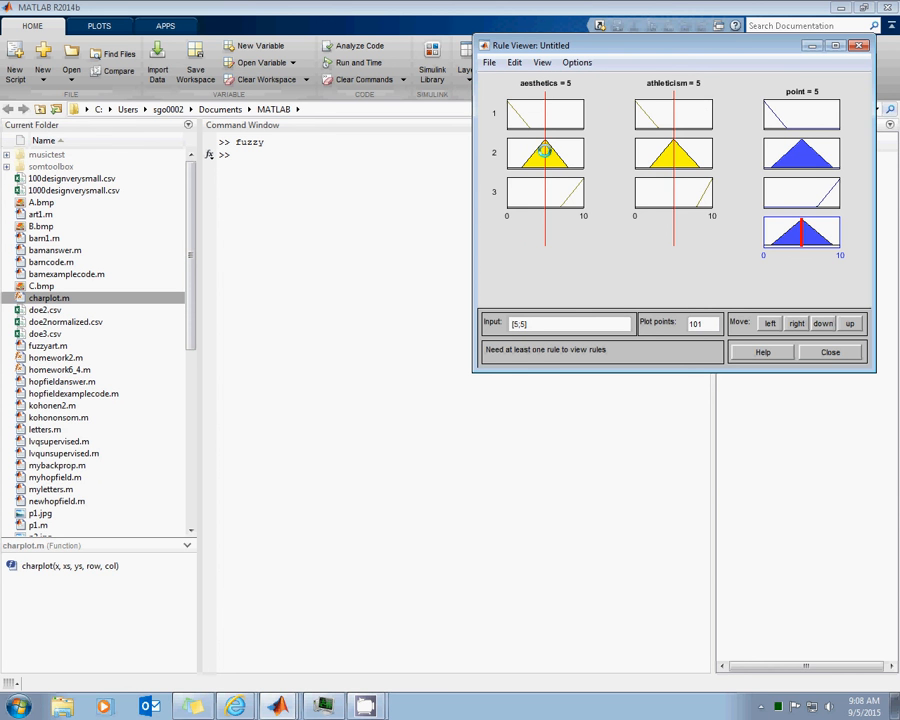
pyautogui.moveTo(544, 150); pyautogui.dragTo(556, 152)
pyautogui.moveTo(670, 168); pyautogui.dragTo(706, 170)
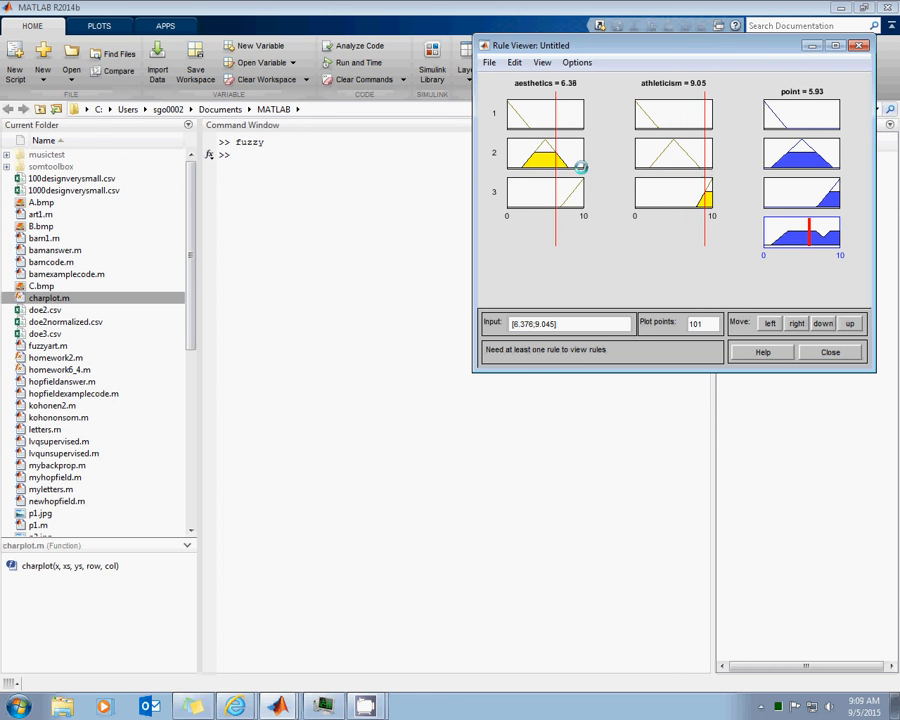
pyautogui.moveTo(545, 169); pyautogui.dragTo(566, 172)
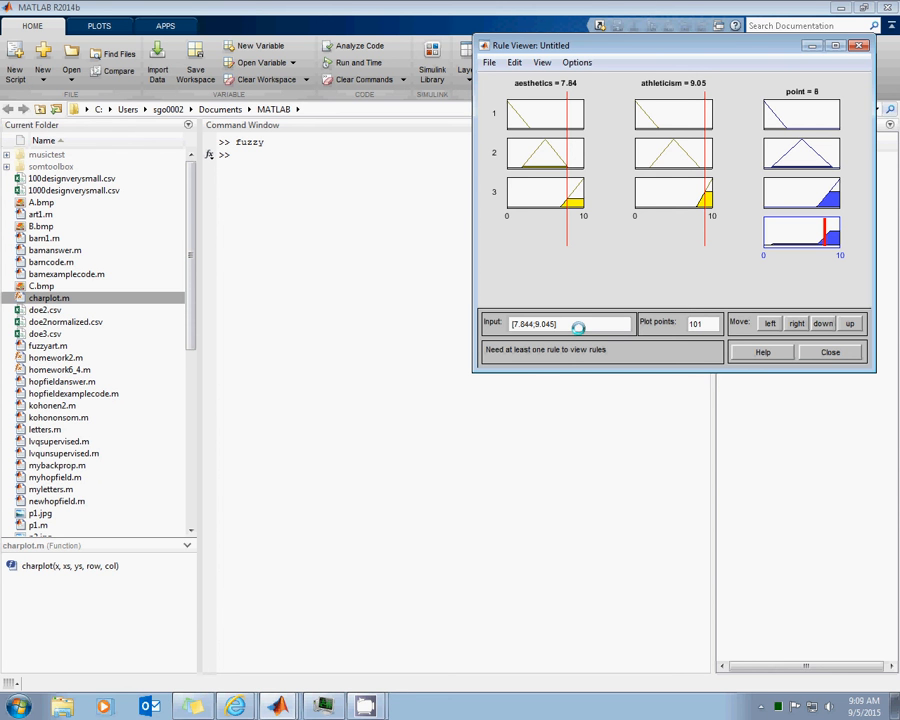
# Evaluate the rules in the rule viewer for the exact input [3 8]
pyautogui.moveTo(580, 325); pyautogui.dragTo(478, 322)
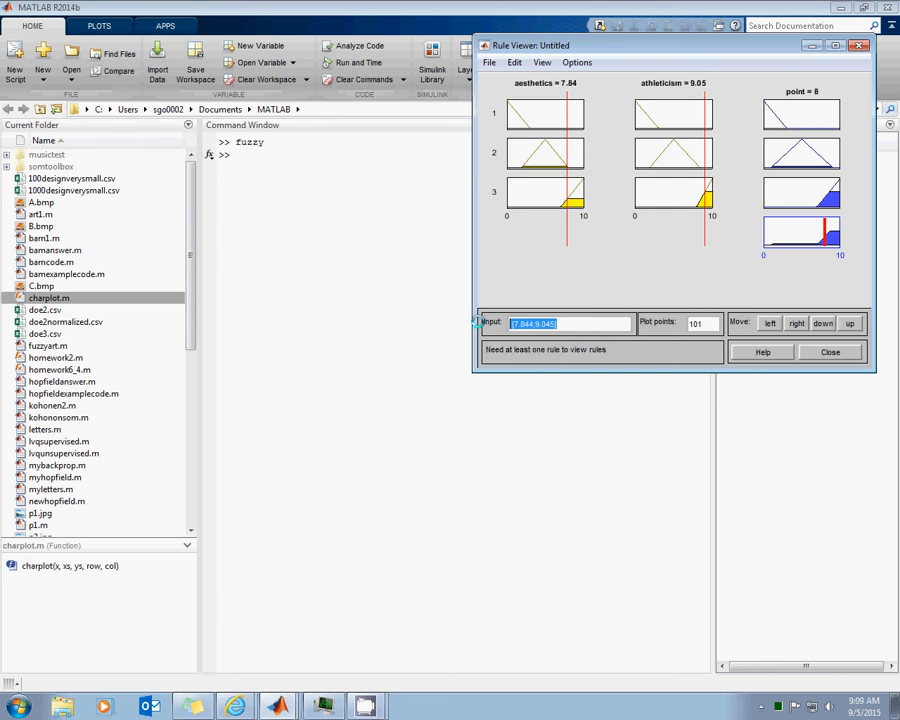
pyautogui.write('3 8')
pyautogui.press('Return')
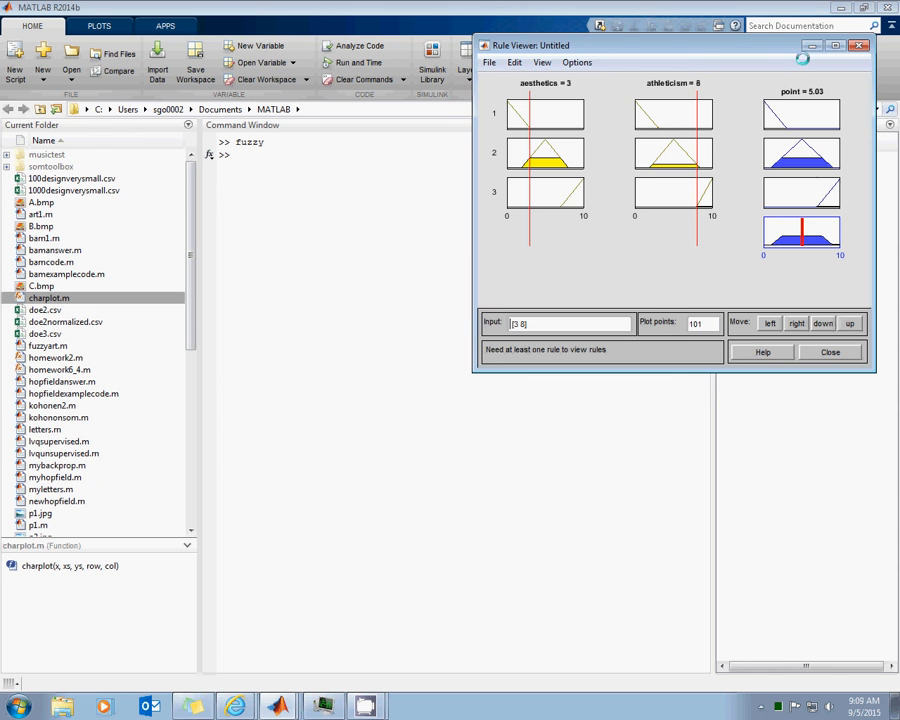
# Examine the system's output surface from a rotated angle, then close the surface and rule viewers
pyautogui.click(543, 62)
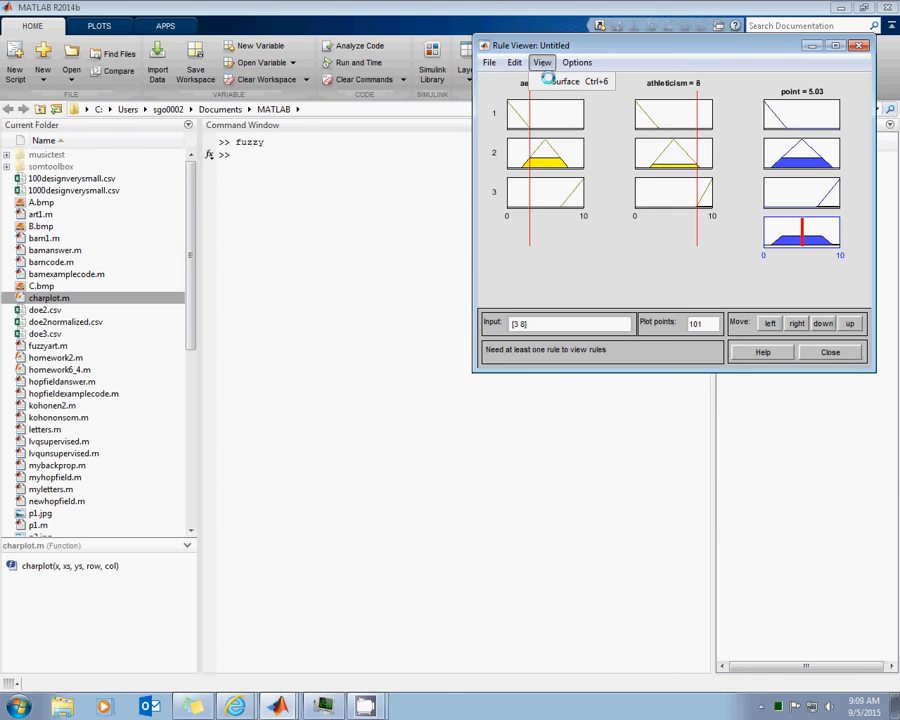
pyautogui.click(548, 79)
pyautogui.moveTo(692, 186); pyautogui.dragTo(645, 174)
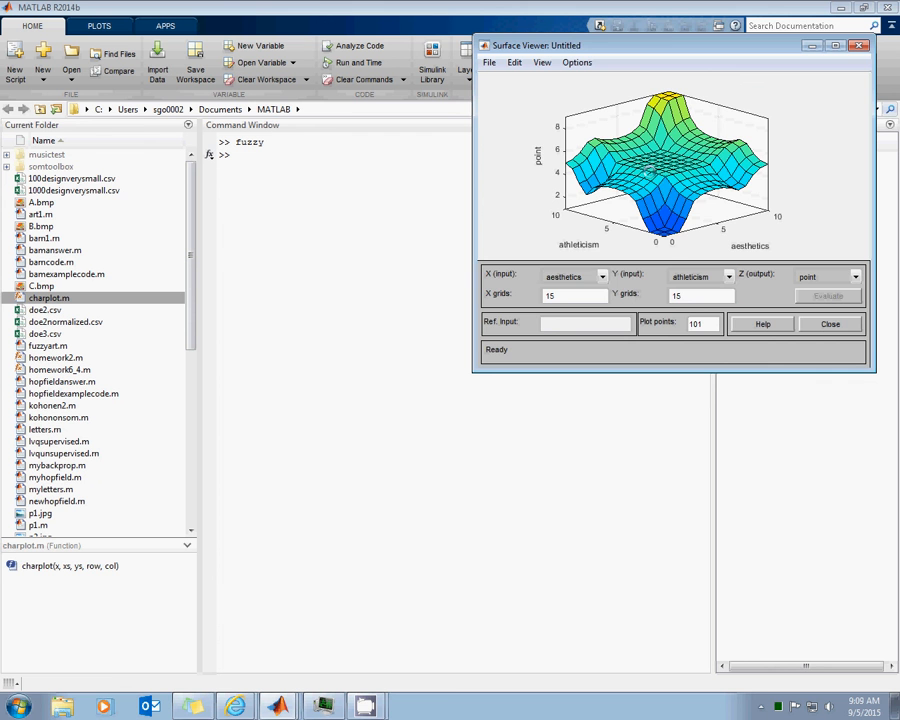
pyautogui.click(815, 324)
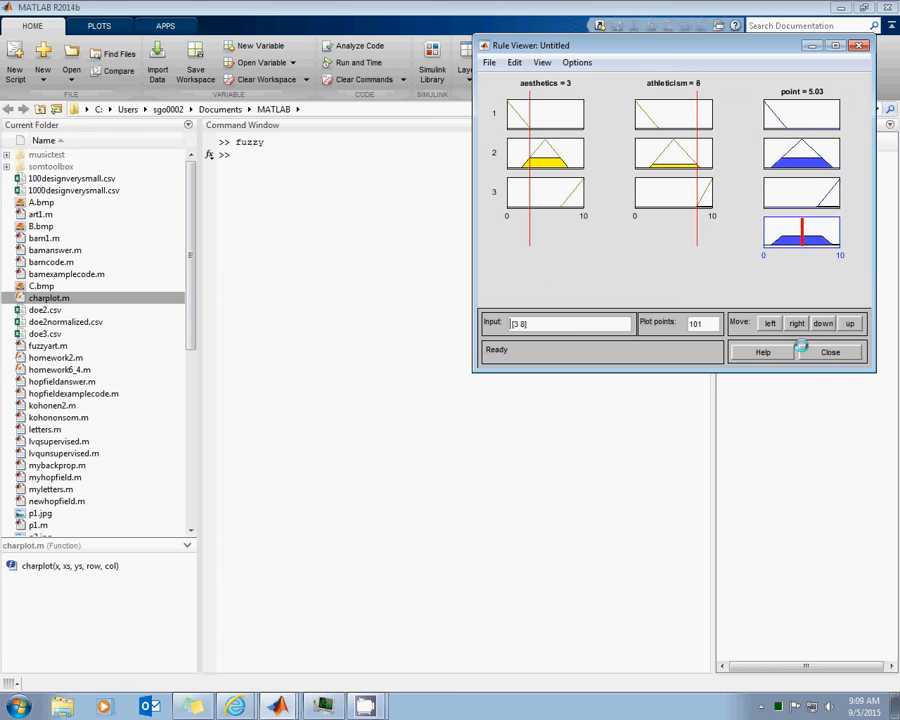
pyautogui.click(808, 351)
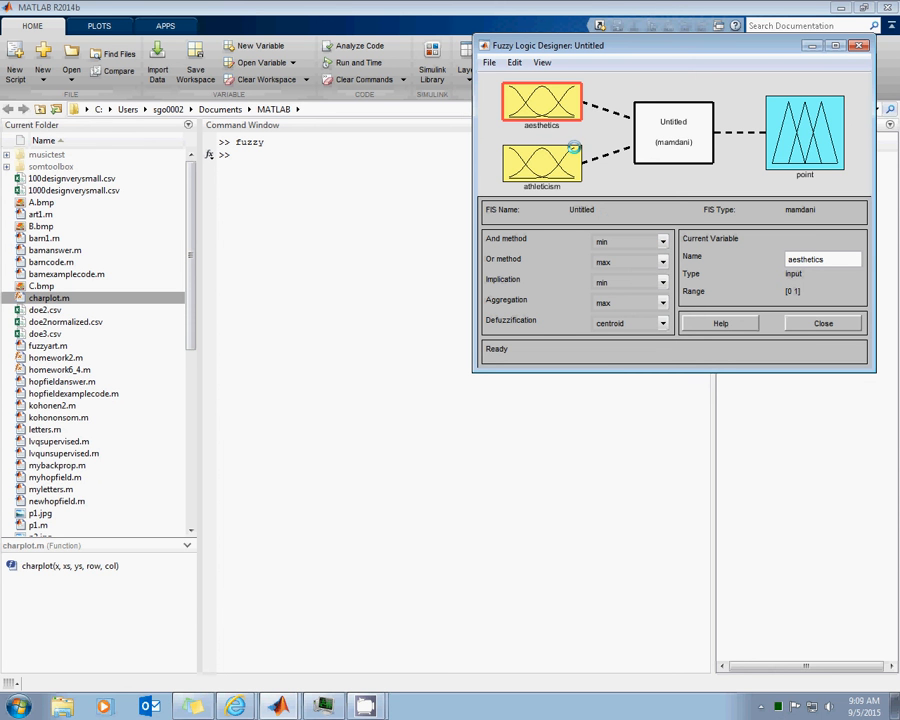
# Move the designer window to uncover the workspace and export the fuzzy system to it as the variable dunking
pyautogui.click(489, 62)
pyautogui.moveTo(497, 113)
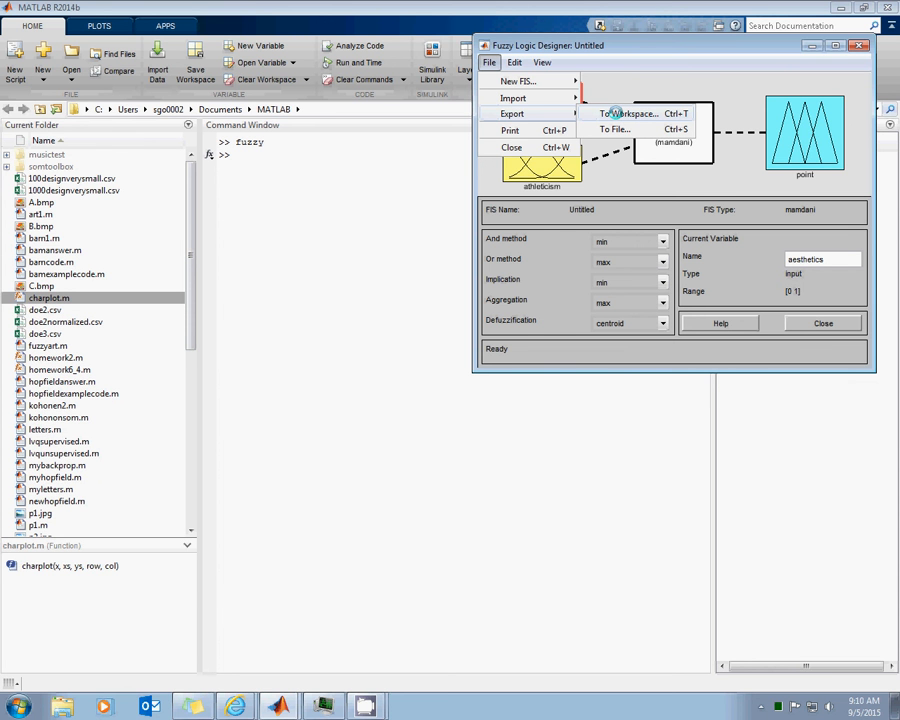
pyautogui.moveTo(673, 45); pyautogui.dragTo(458, 53)
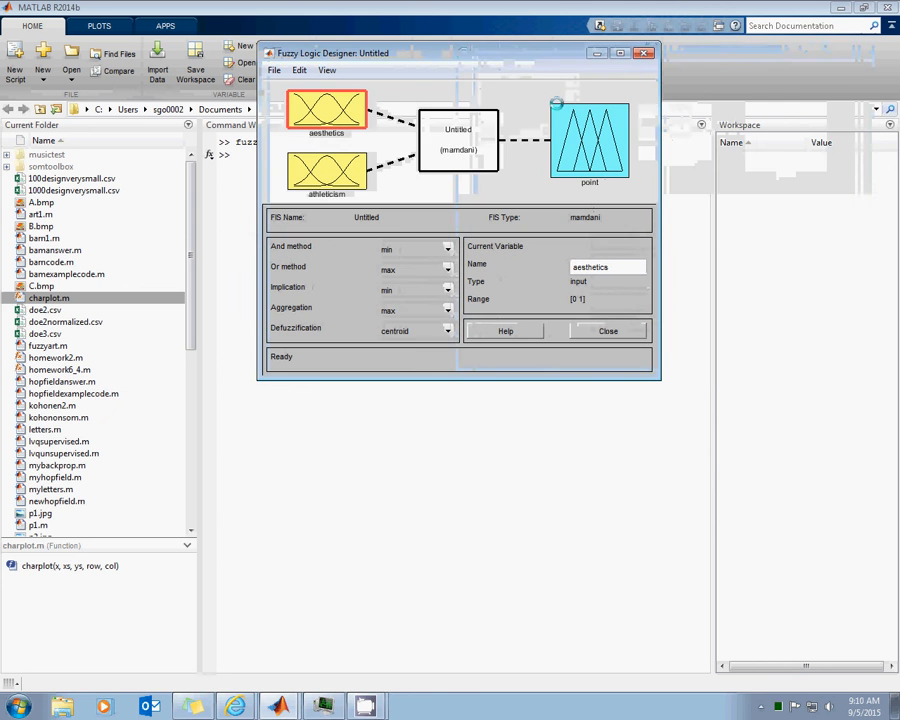
pyautogui.click(273, 70)
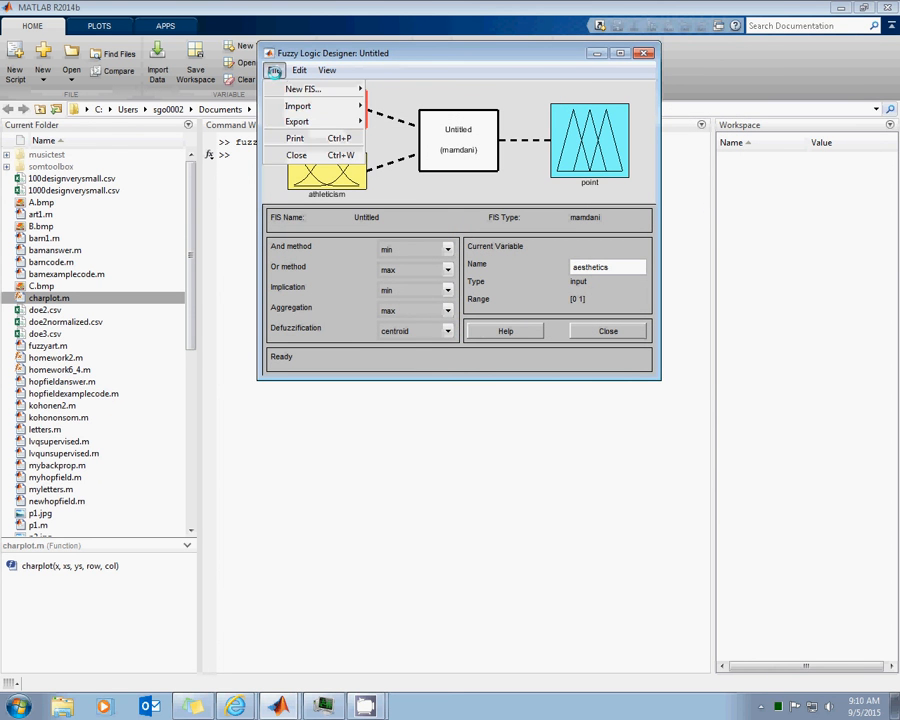
pyautogui.moveTo(292, 121)
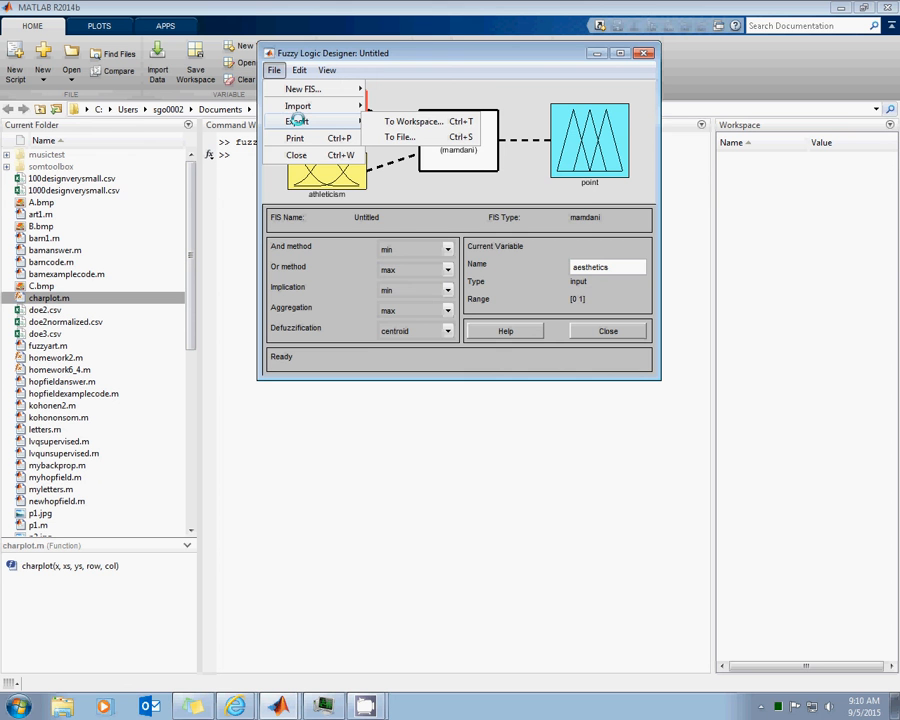
pyautogui.click(415, 121)
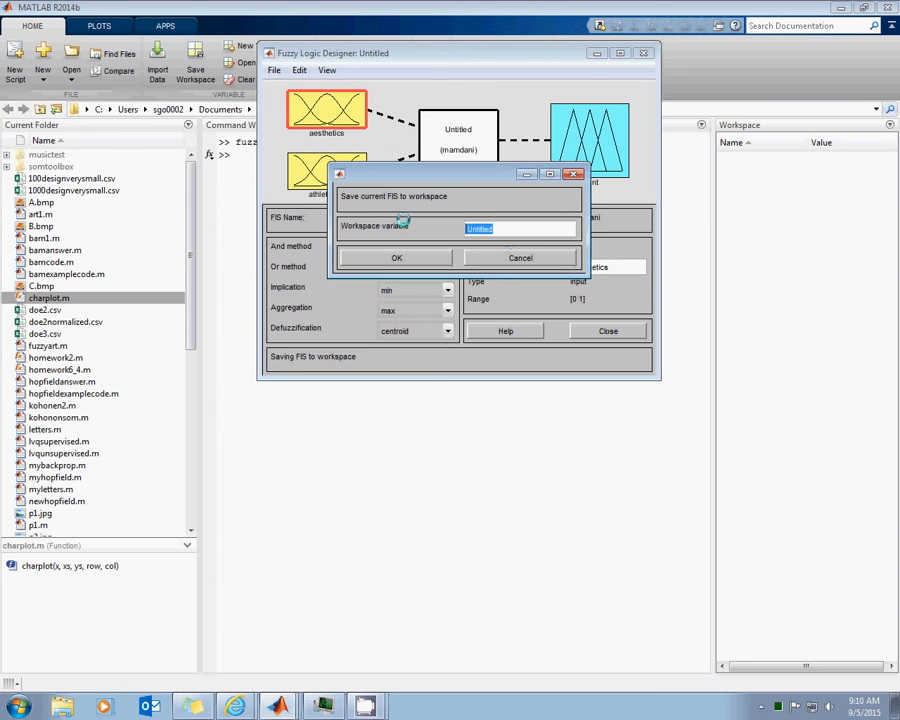
pyautogui.write('dunking')
pyautogui.click(402, 258)
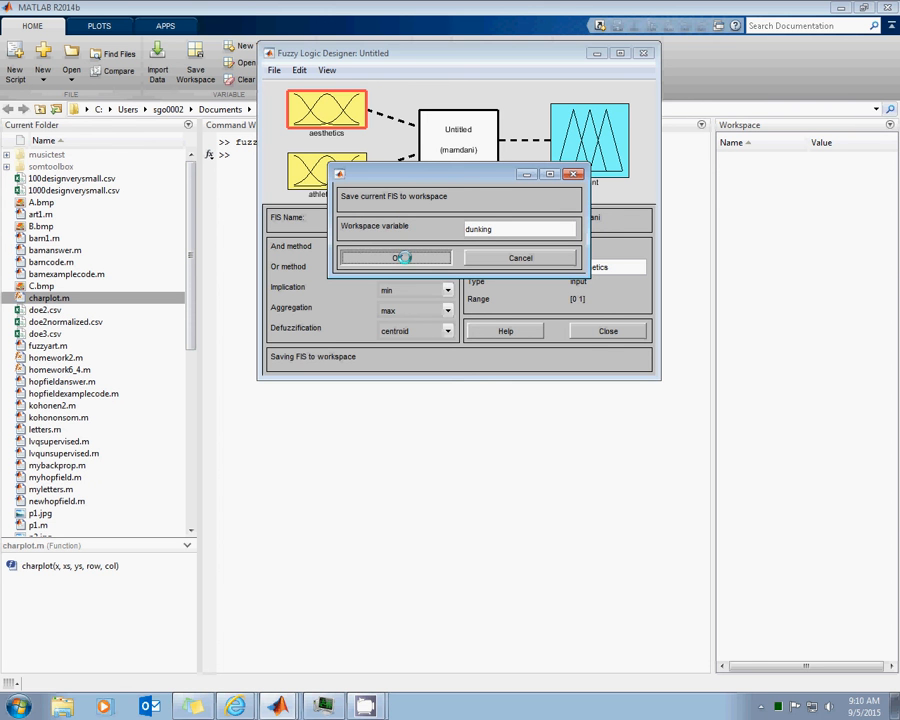
# Evaluate the exported fuzzy system in the command window with evalfis([2 6], dunking)
pyautogui.click(645, 413)
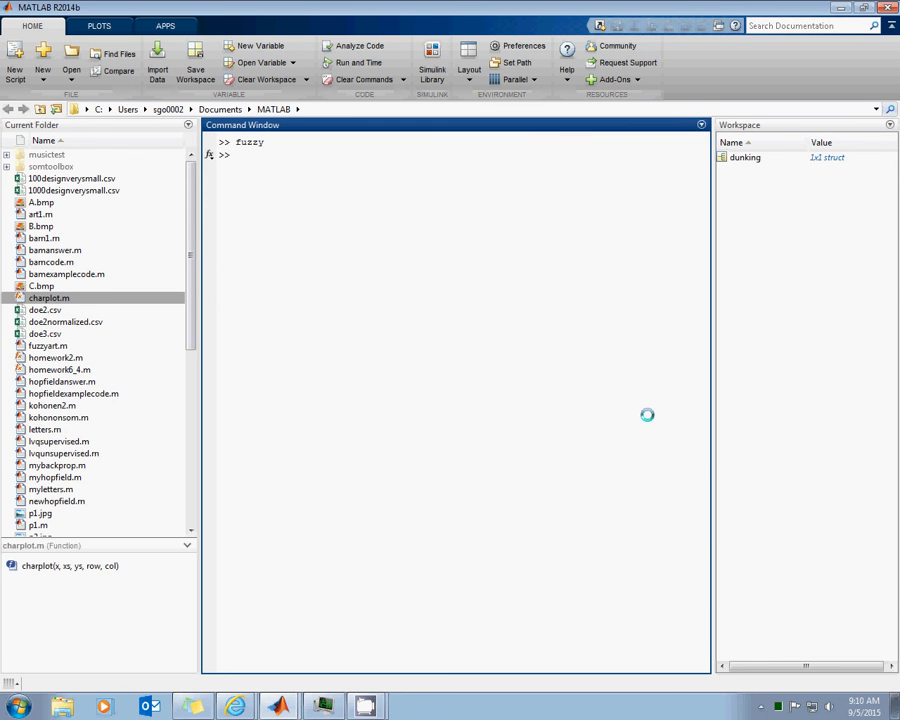
pyautogui.write('evalfis([2 6], dunking)')
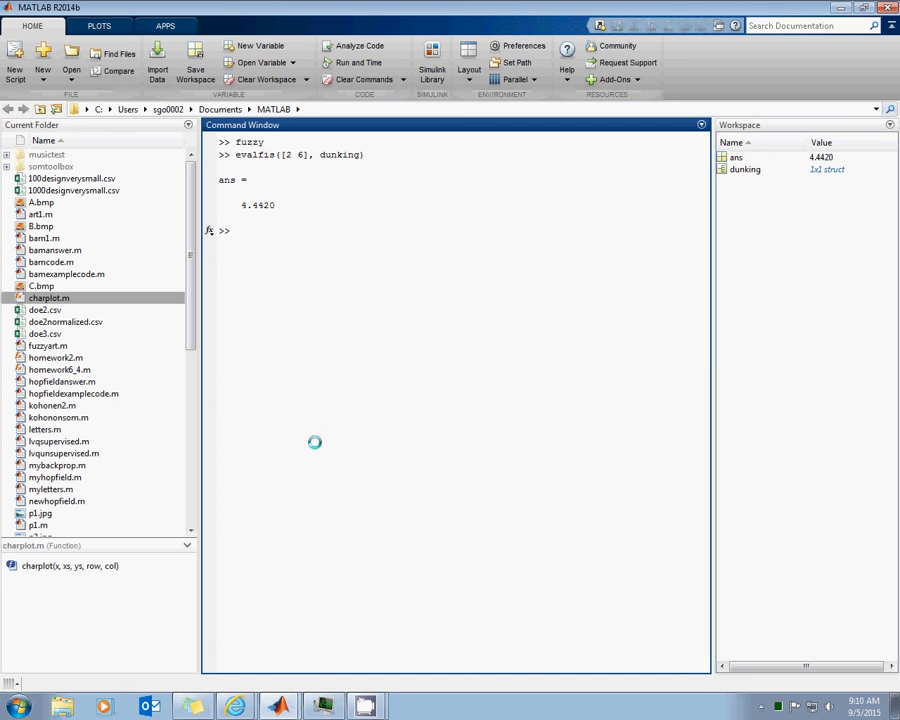
# Reopen the rule viewer from the dunking designer, evaluate the input [2 6] for comparison, and return to the command window
pyautogui.moveTo(285, 700)
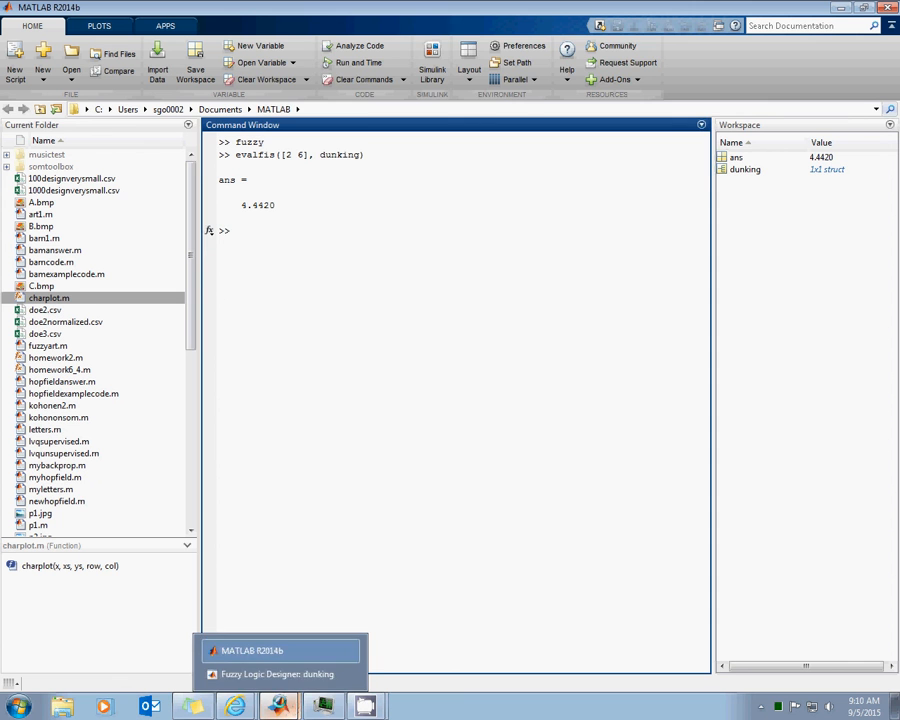
pyautogui.click(280, 670)
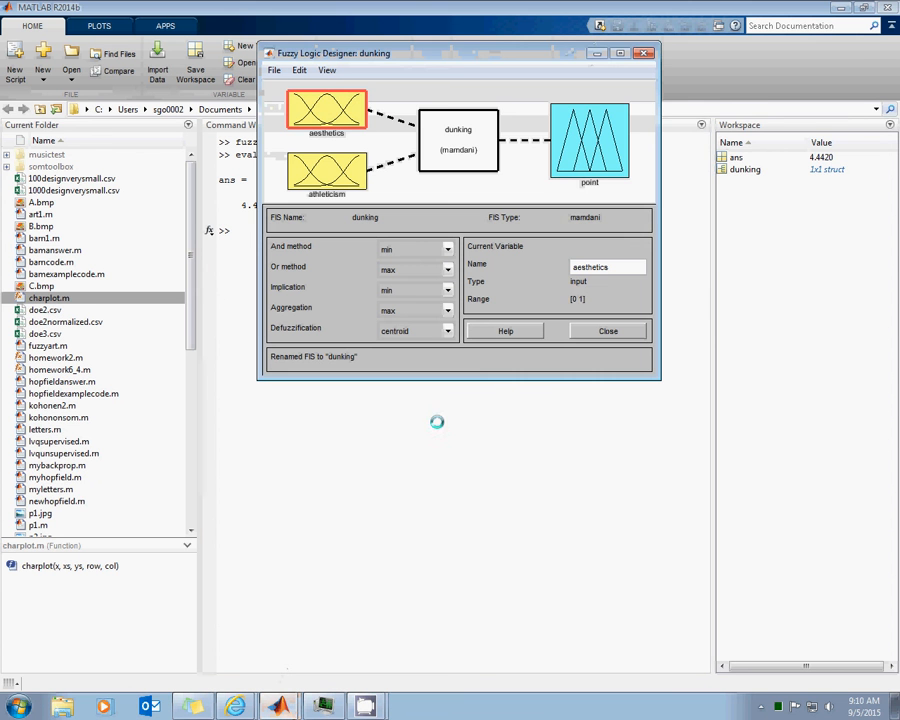
pyautogui.click(326, 70)
pyautogui.click(325, 87)
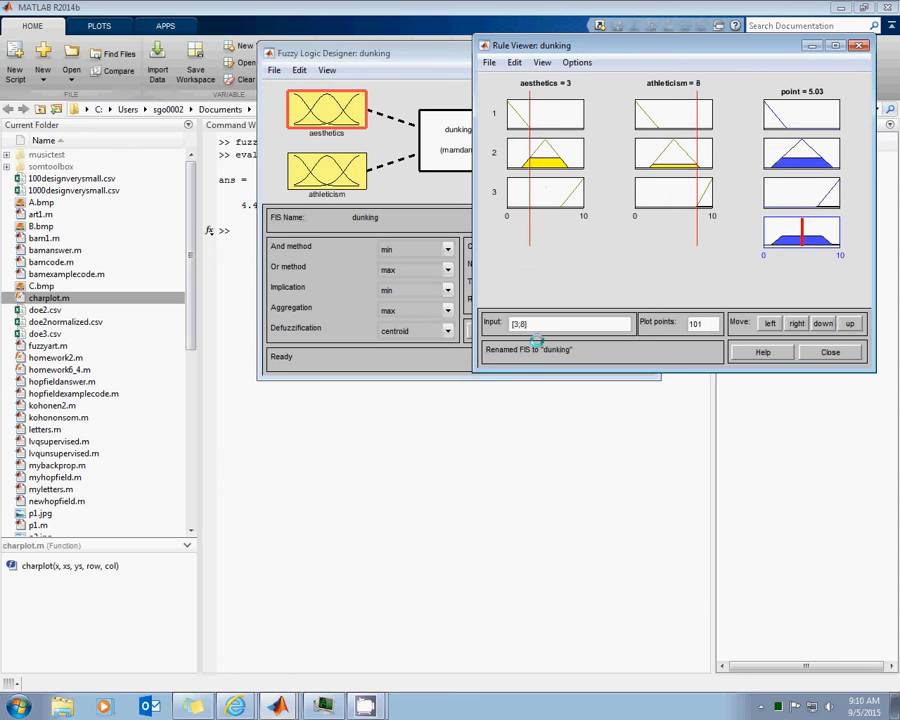
pyautogui.moveTo(332, 55)
pyautogui.mouseDown()
pyautogui.moveTo(386, 55)
pyautogui.moveTo(341, 55)
pyautogui.mouseUp()
pyautogui.click(683, 44)
pyautogui.write('[2 6]')
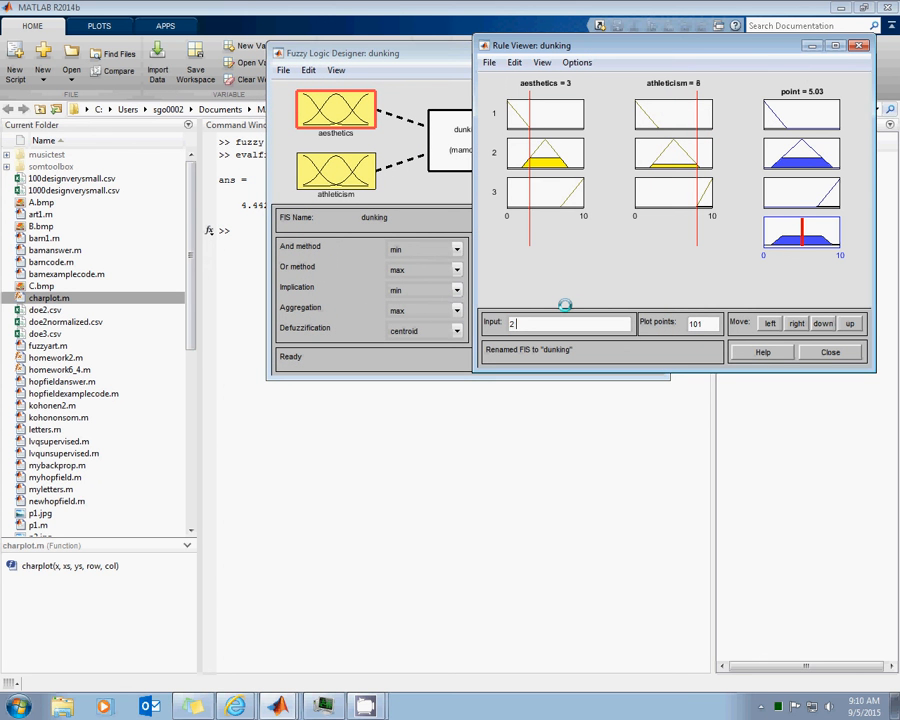
pyautogui.press('Return')
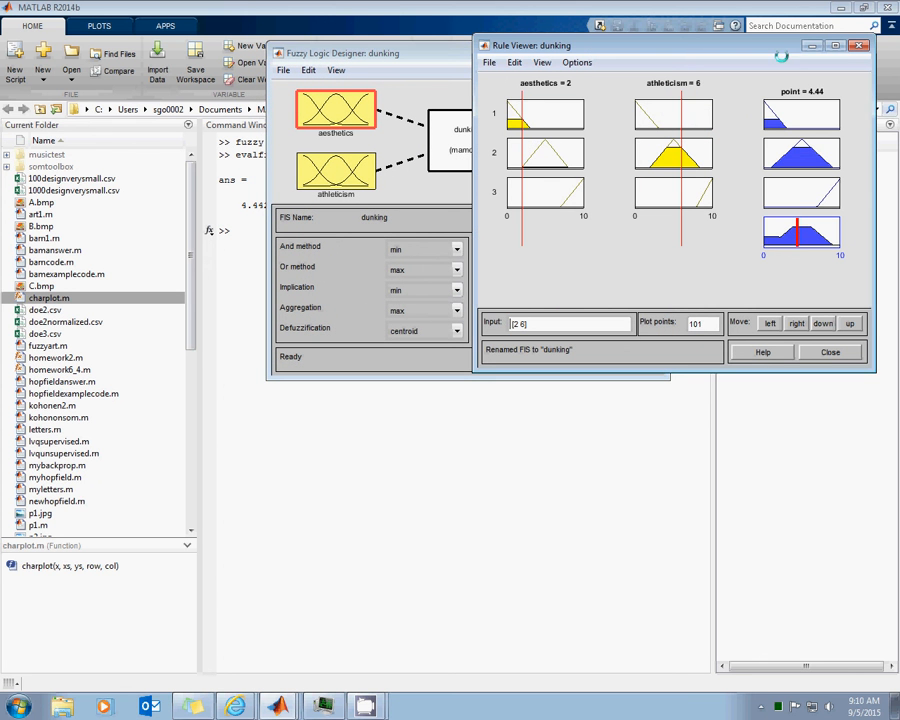
pyautogui.click(466, 458)
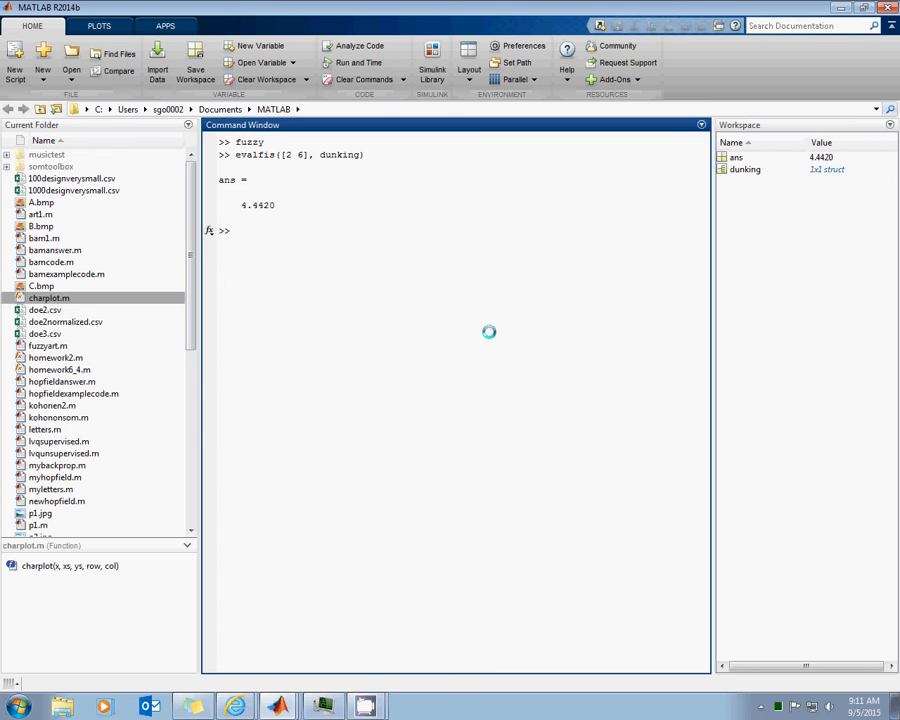
pyautogui.click(370, 706)
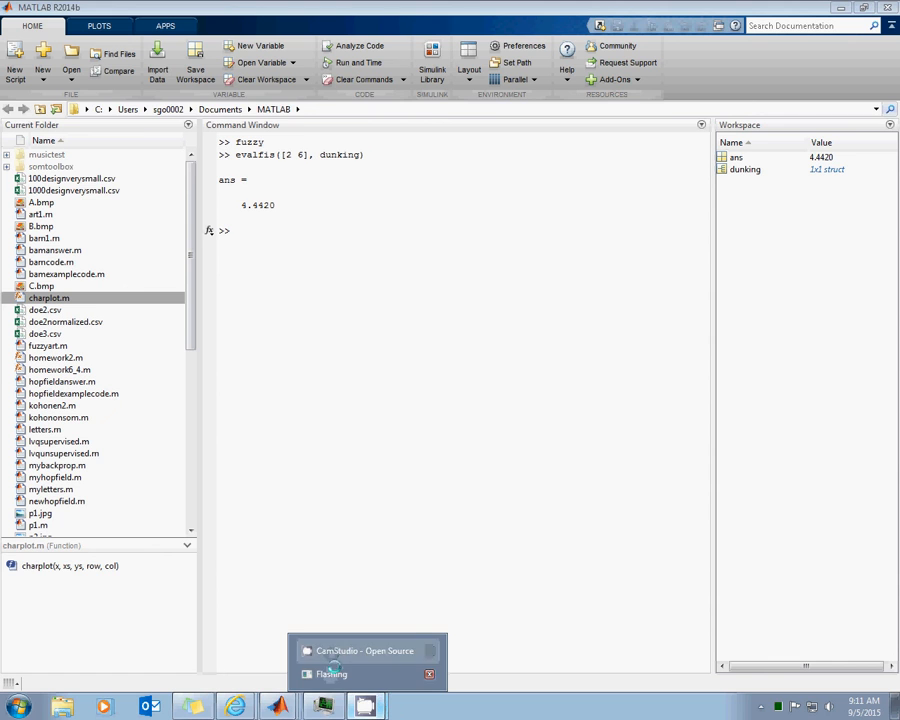